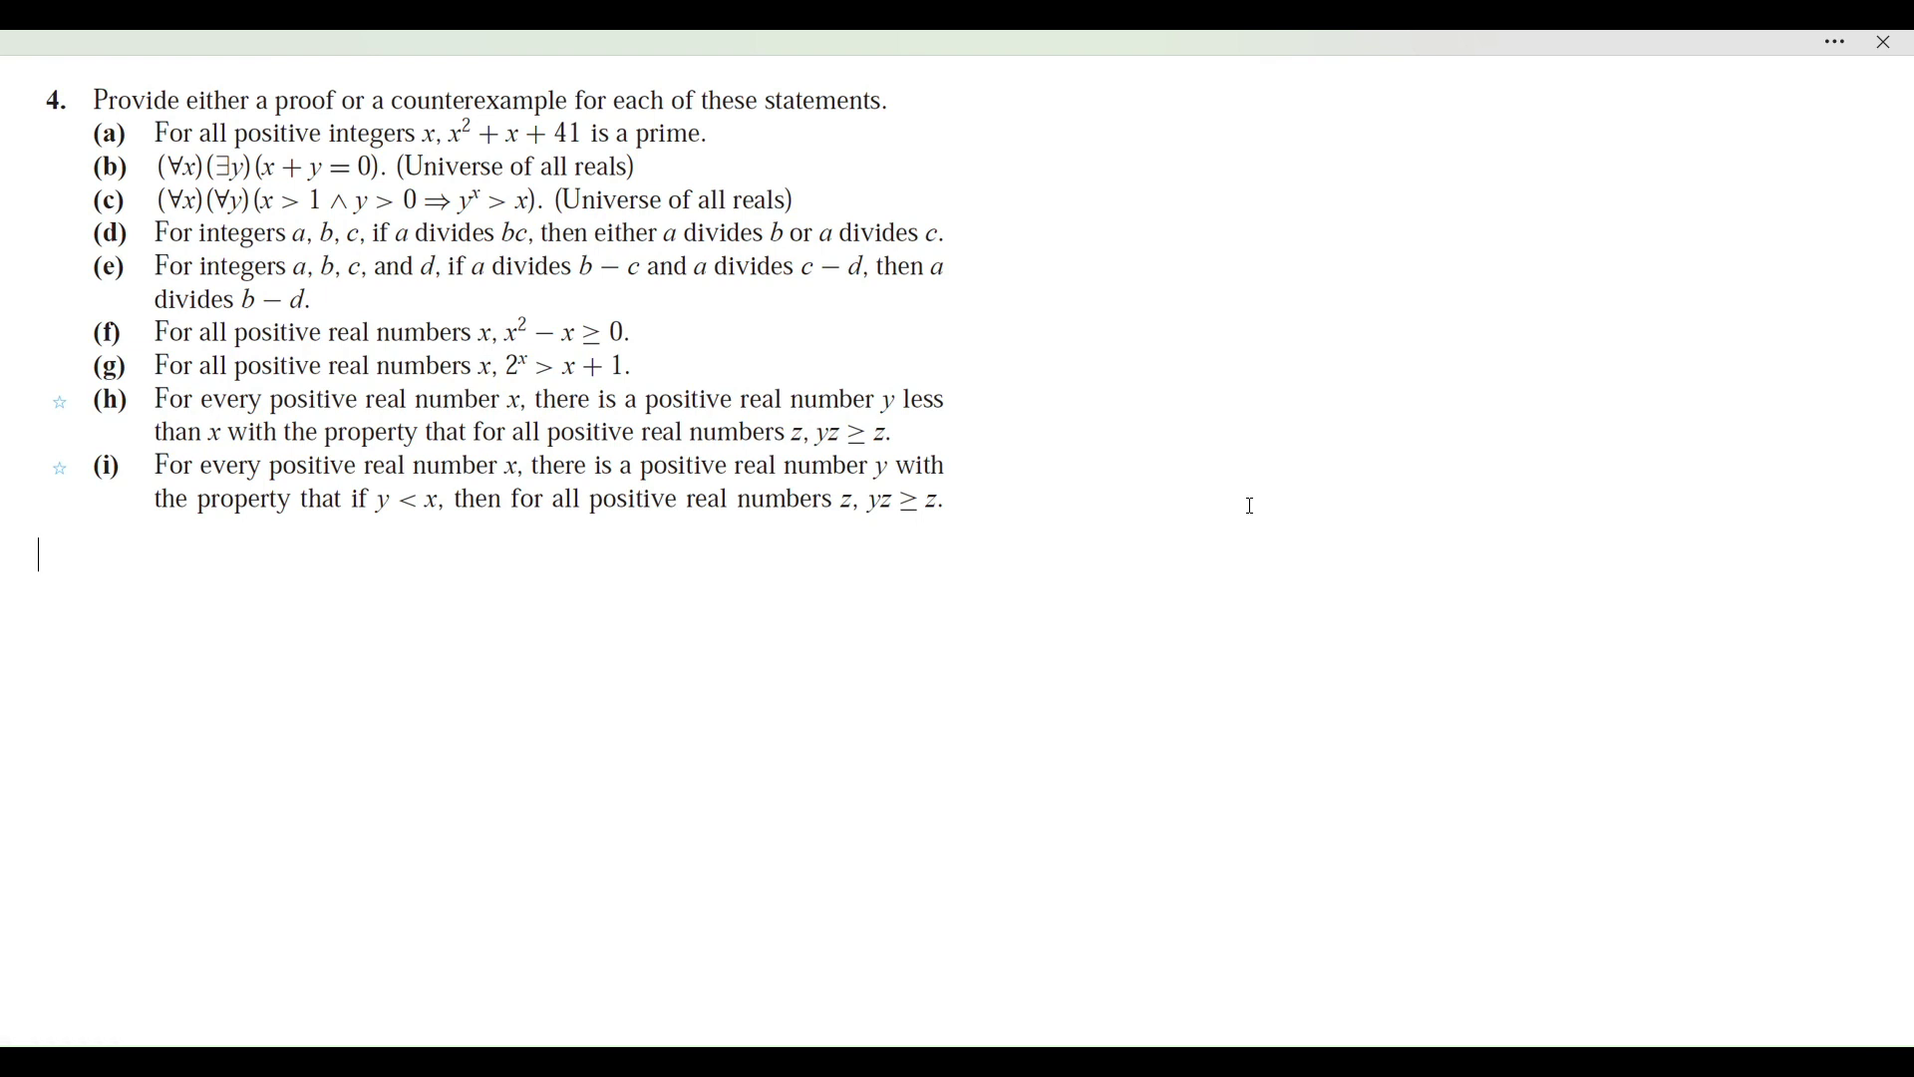
Type the a) assumption that x^2 + x + 41 is prime for all positive integers x
text(a) Suppose that )
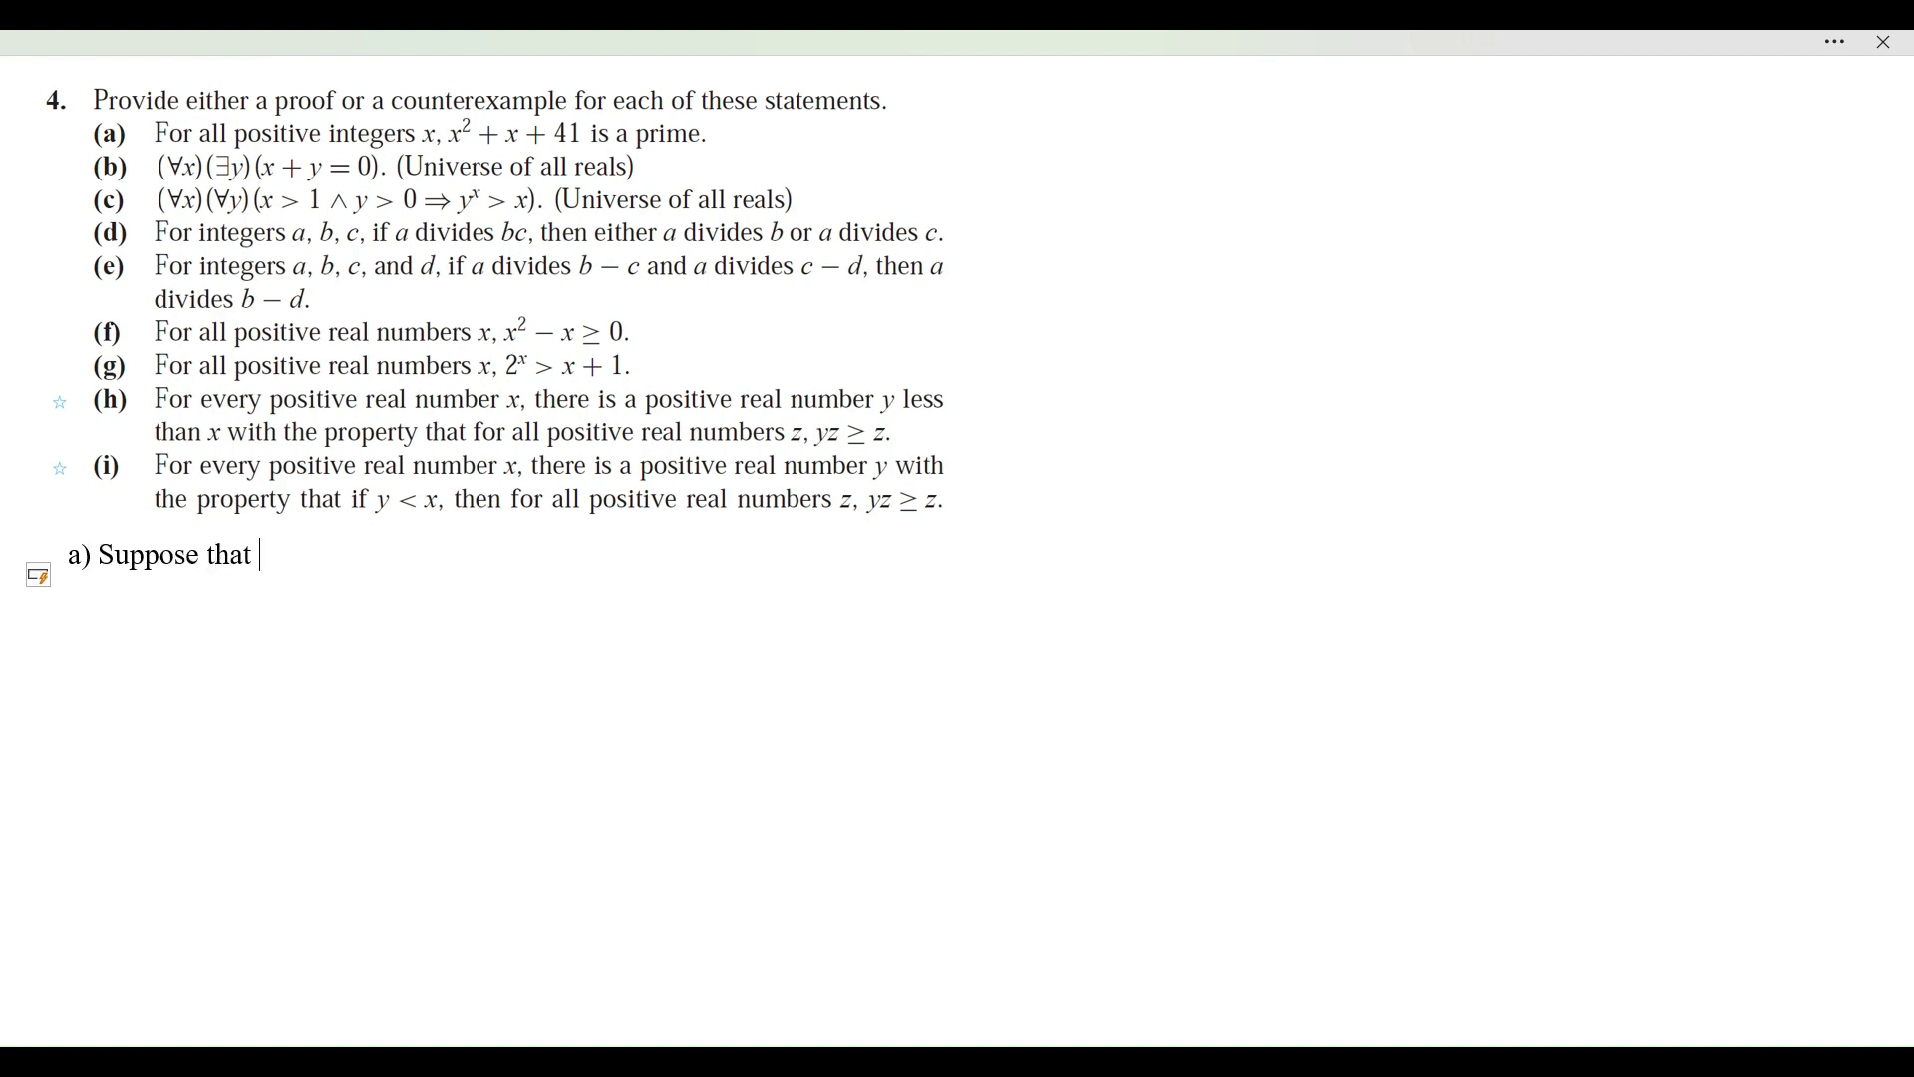
text(for all positive integers )
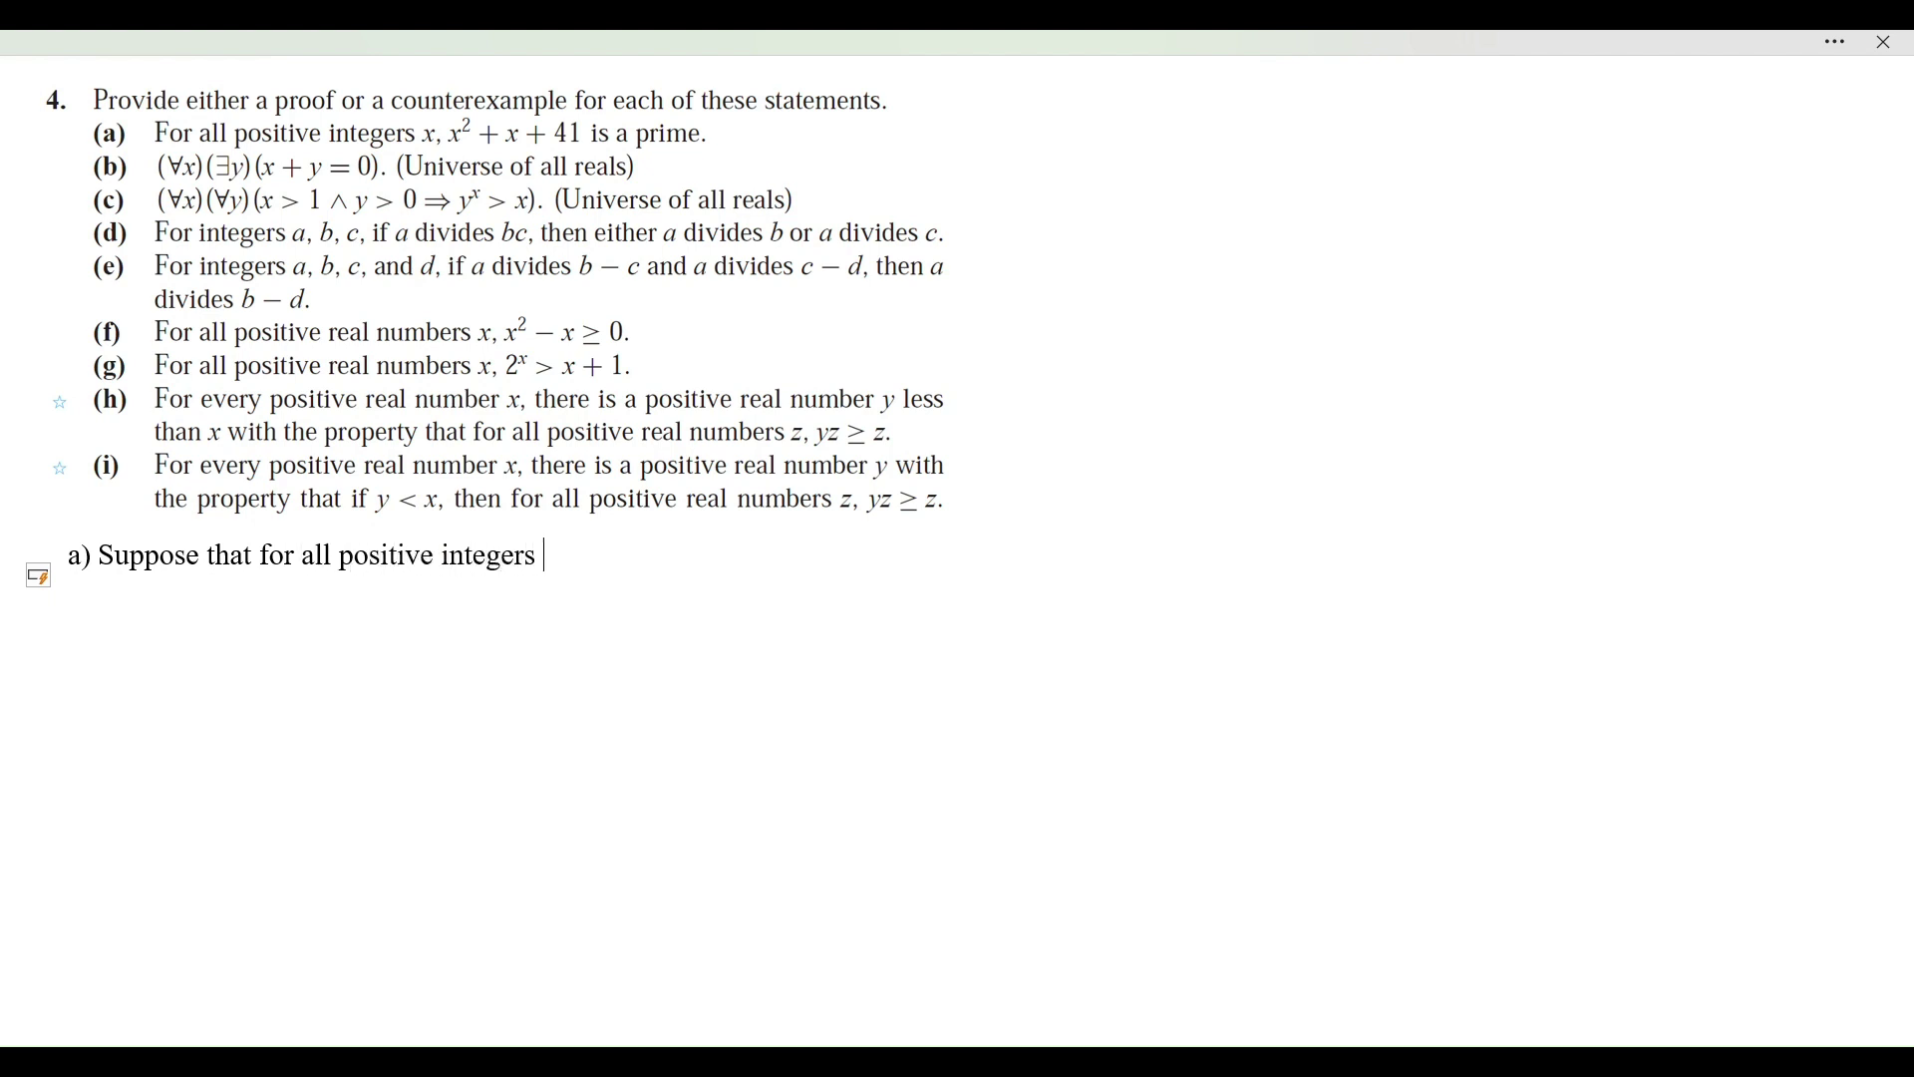
text(x, x^2 + x + 41 is prime)
key(Return)
key(BackSpace)
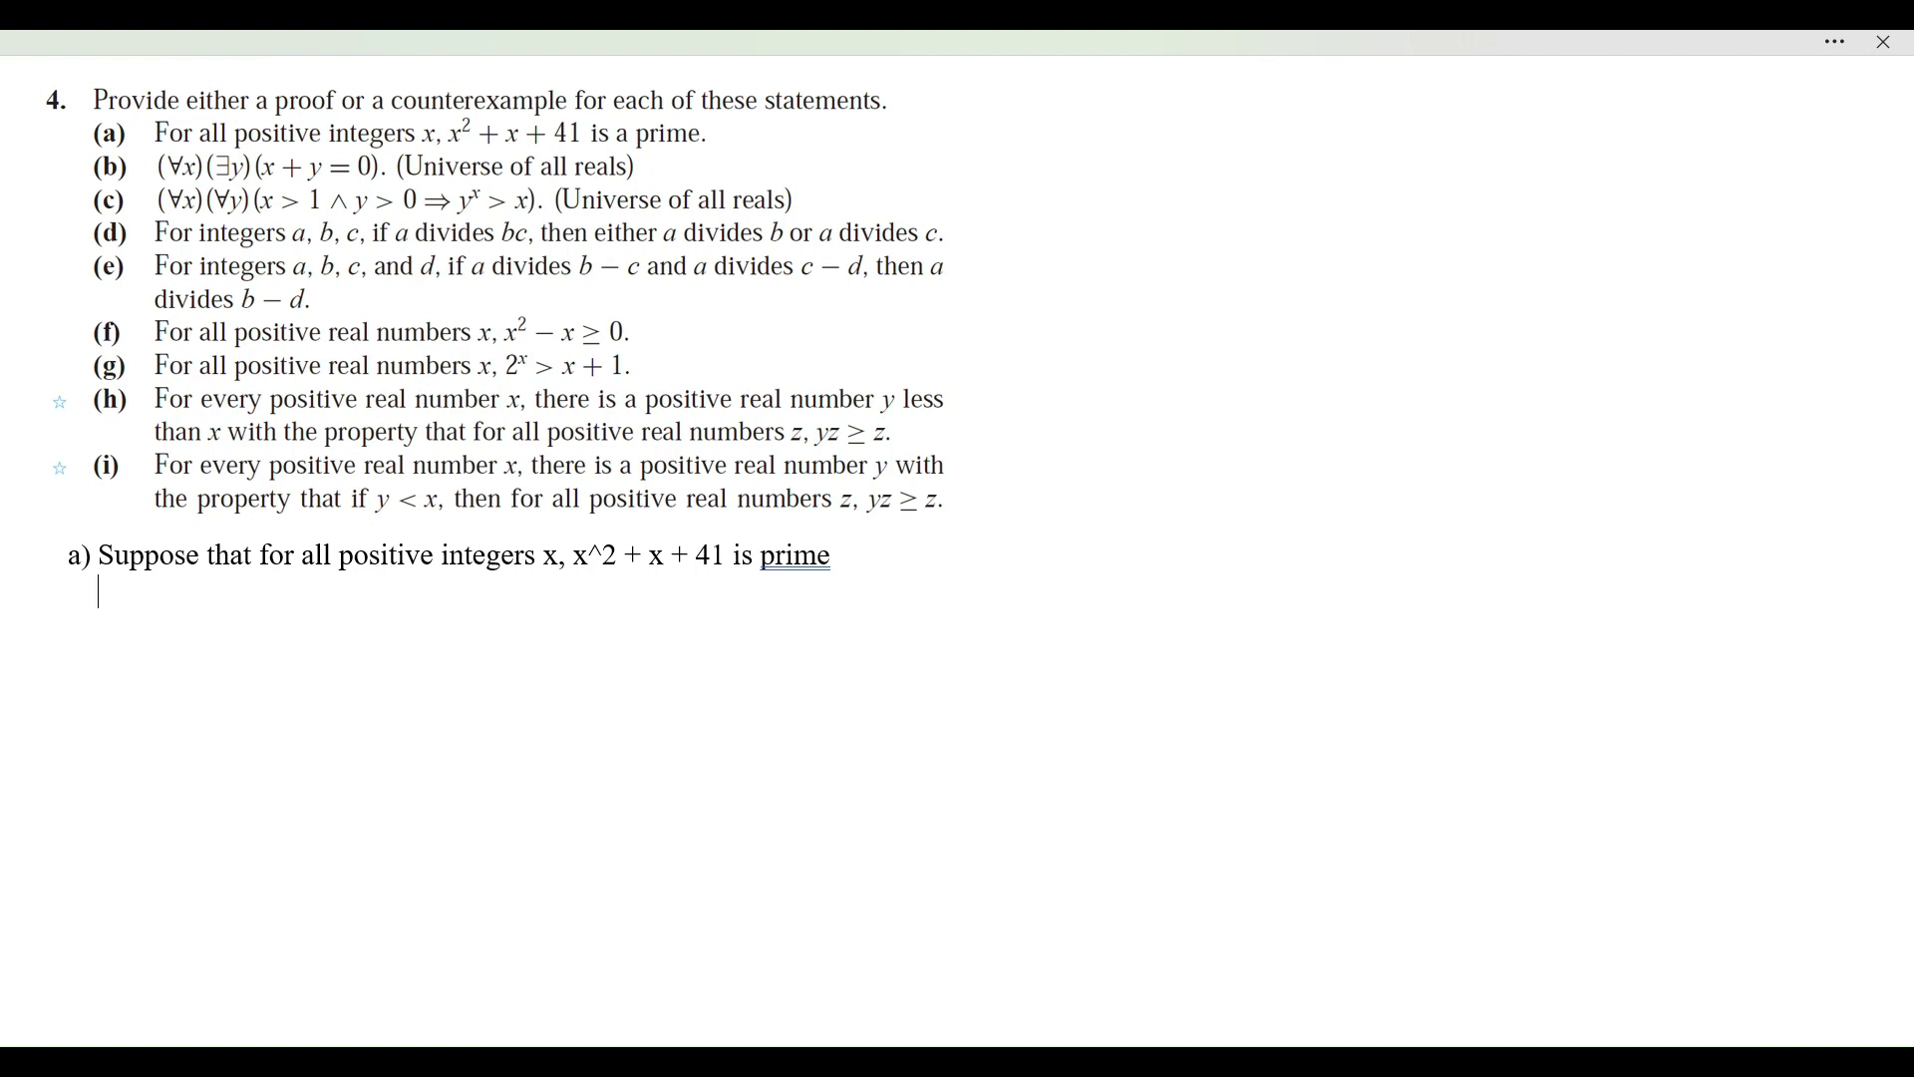
Add that 41 is a positive integer, so 41^2 + 41 + 41 must be prime, and begin '= 1763 = 41('
text(41 is a positive integer)
key(Return)
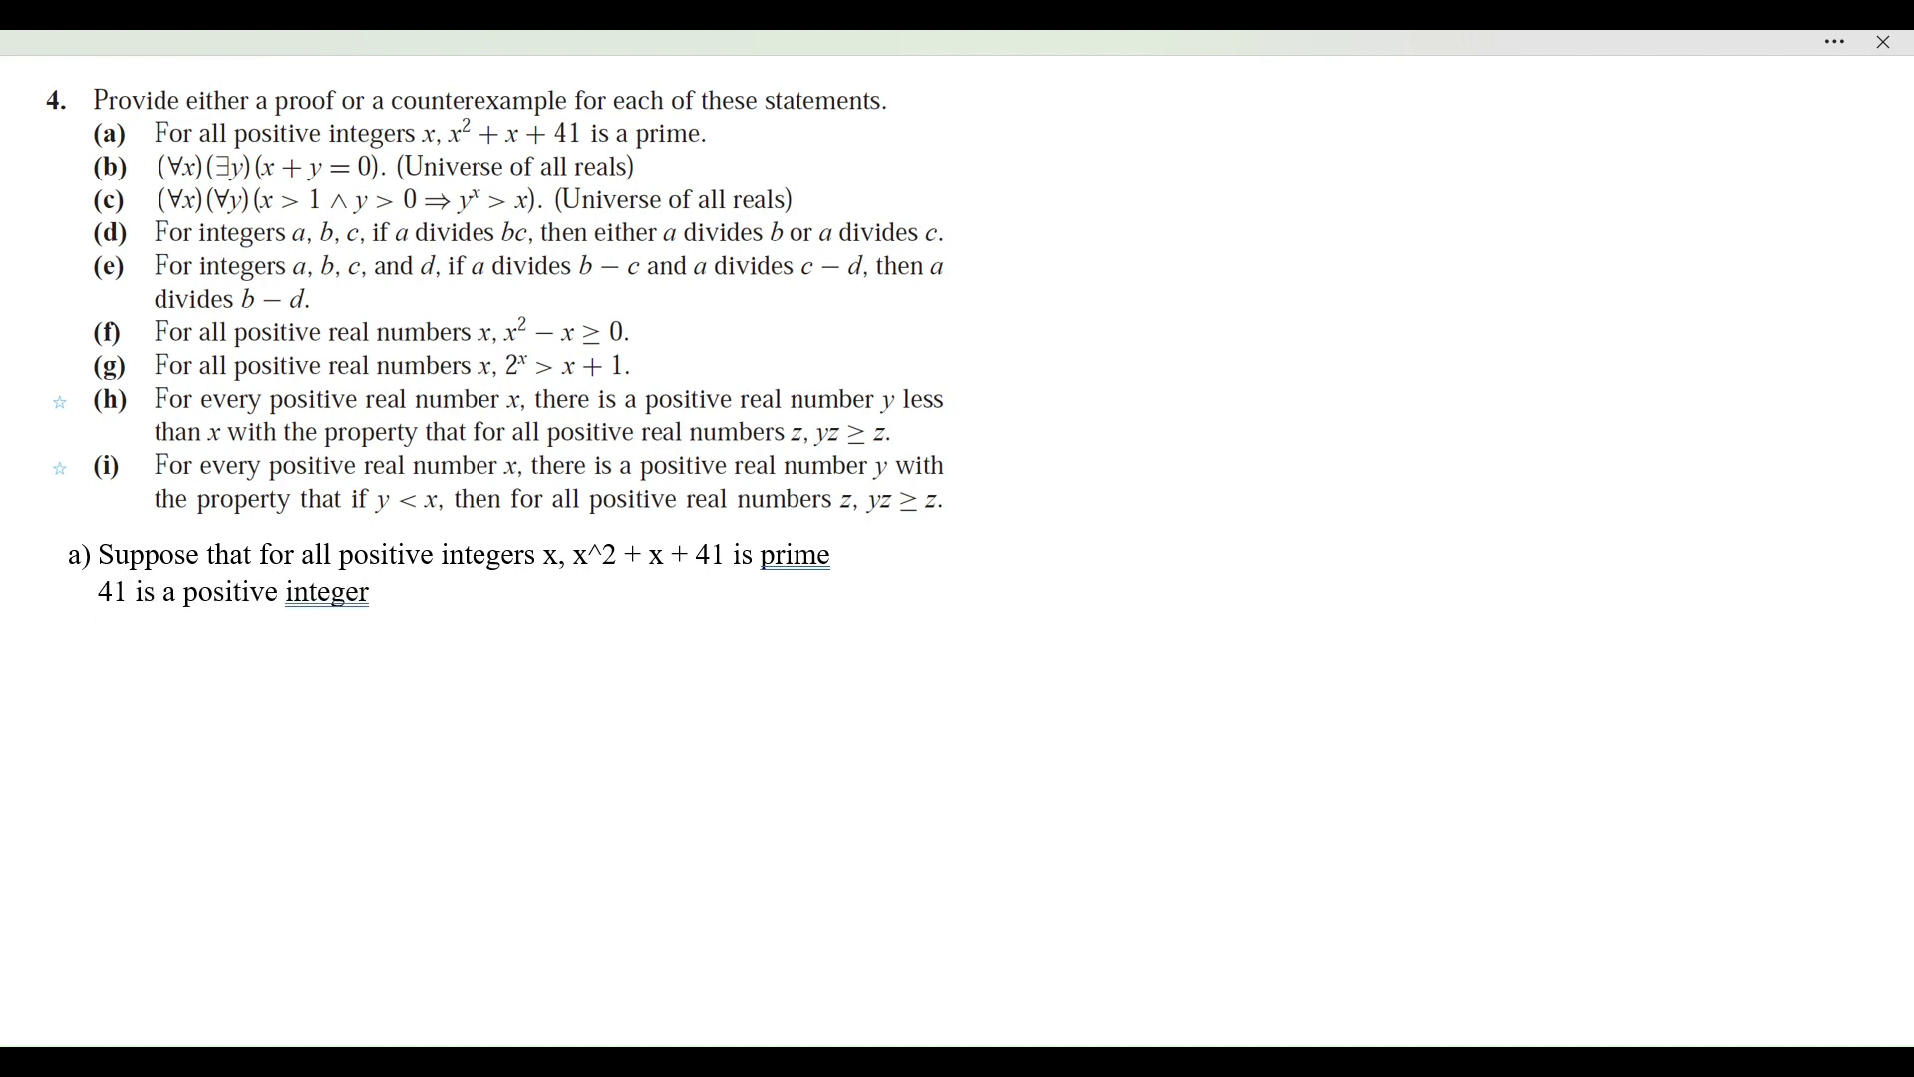
text(So 41^2 + 41 + 41 must be prime)
key(Return)
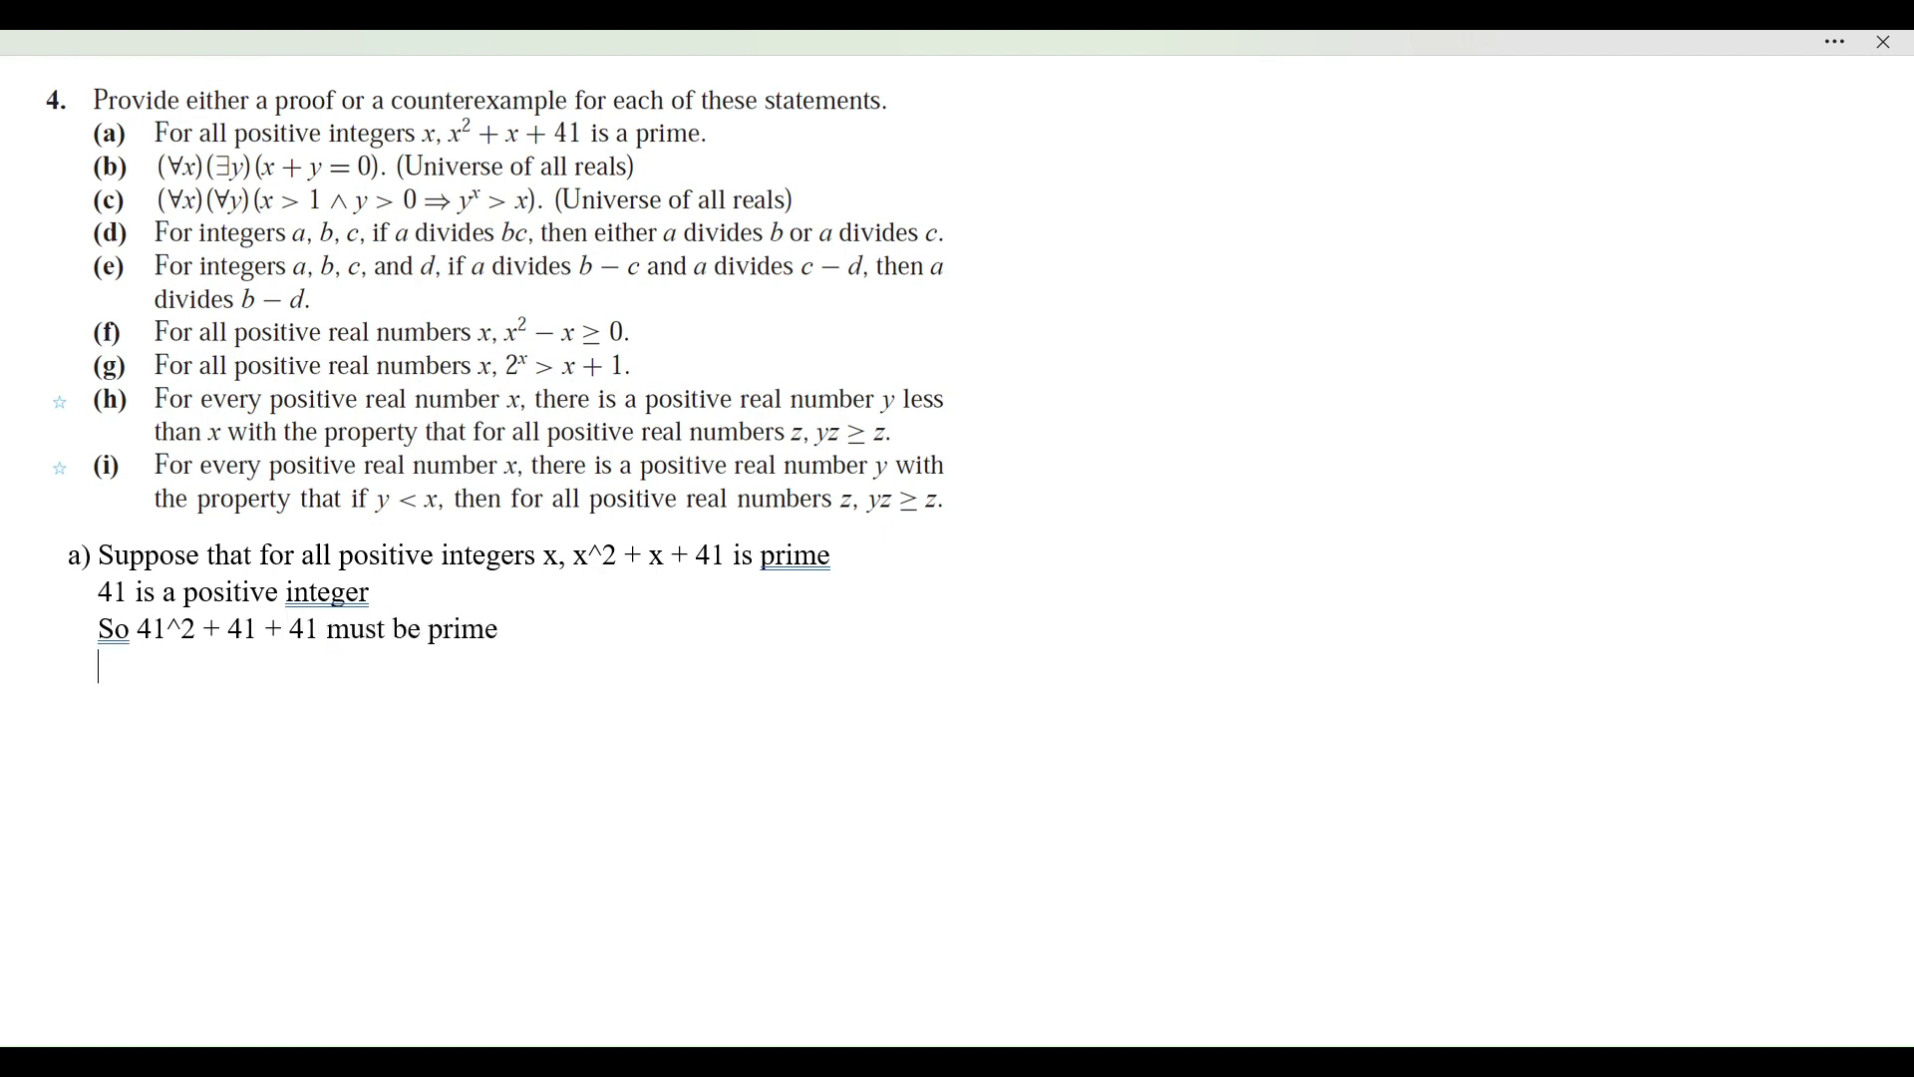
text(41^2 + 41 + 41 = 1763 = 41()
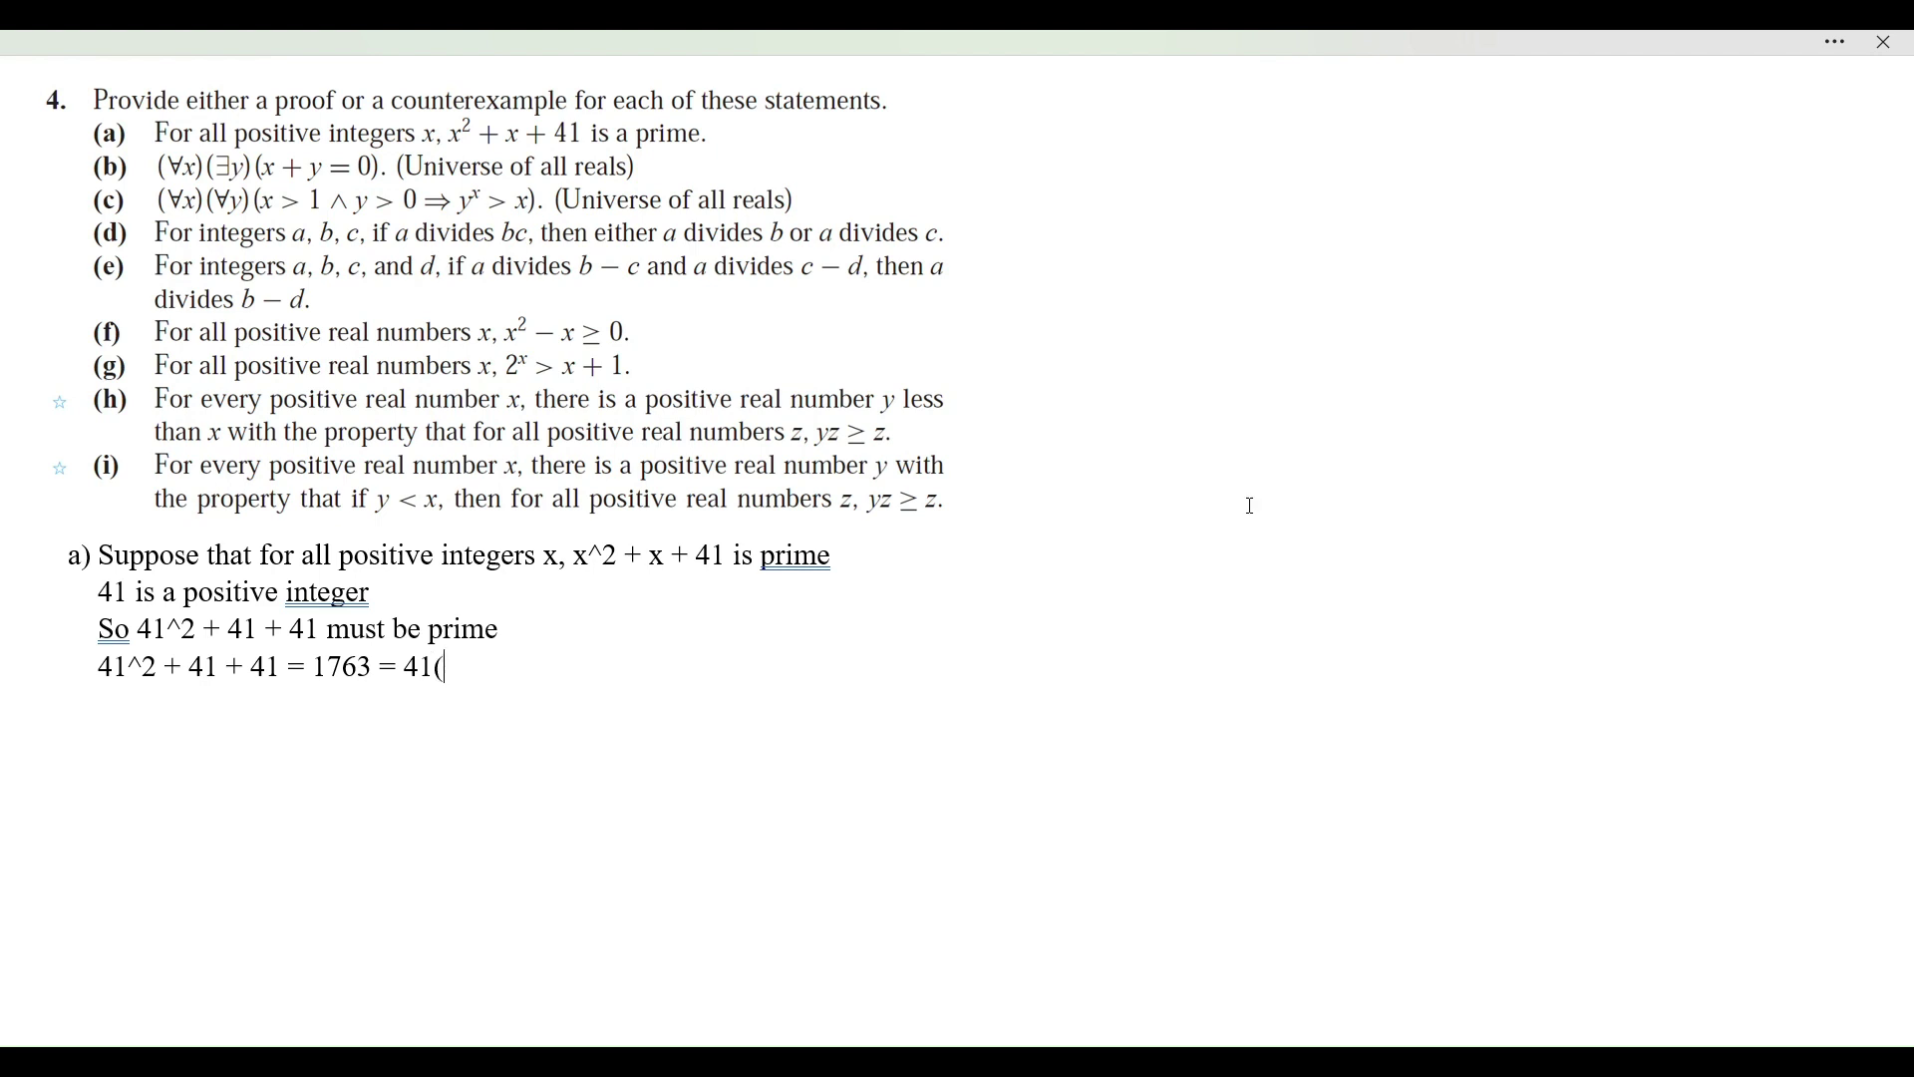
Finish 1763 = 41(43) and state 1763 is both prime and not prime, a contradiction
text(43) So)
key(BackSpace)
text(o 1763 is prime and n)
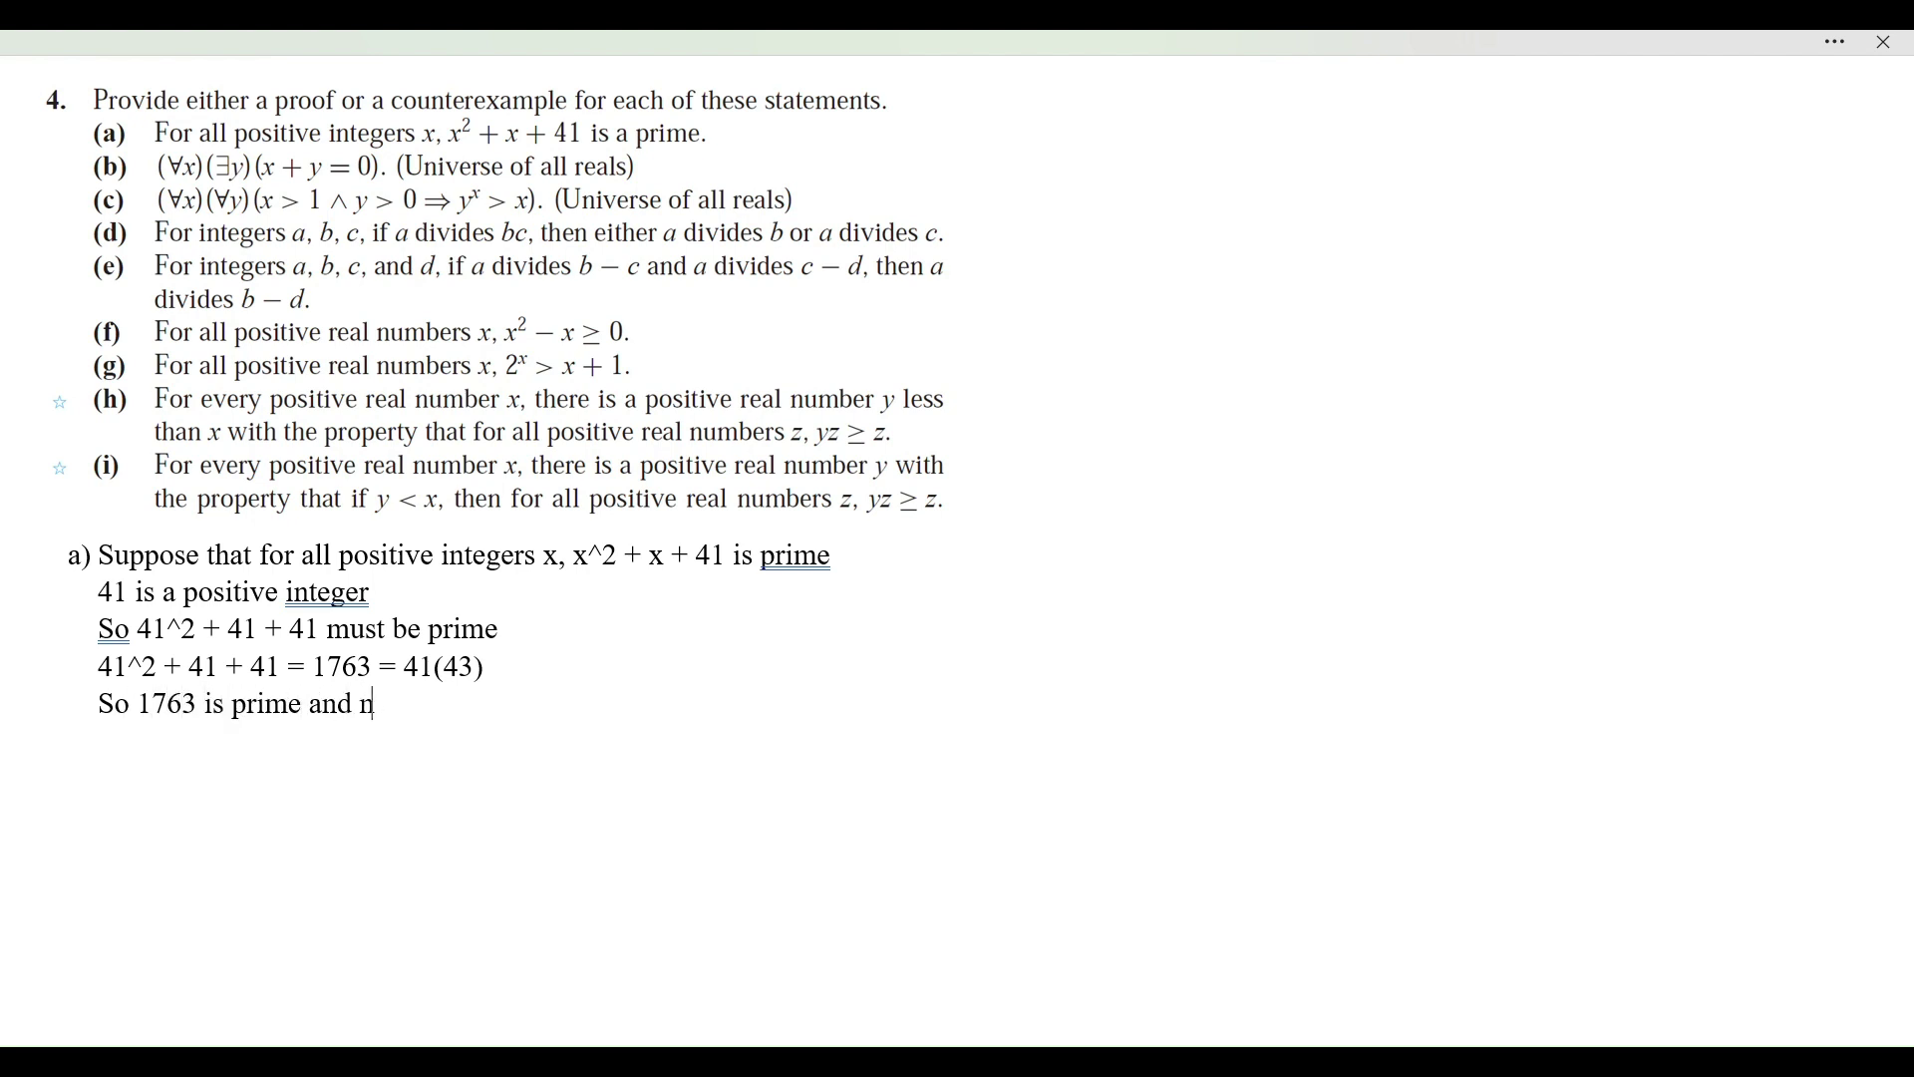
text(ot prime, which)
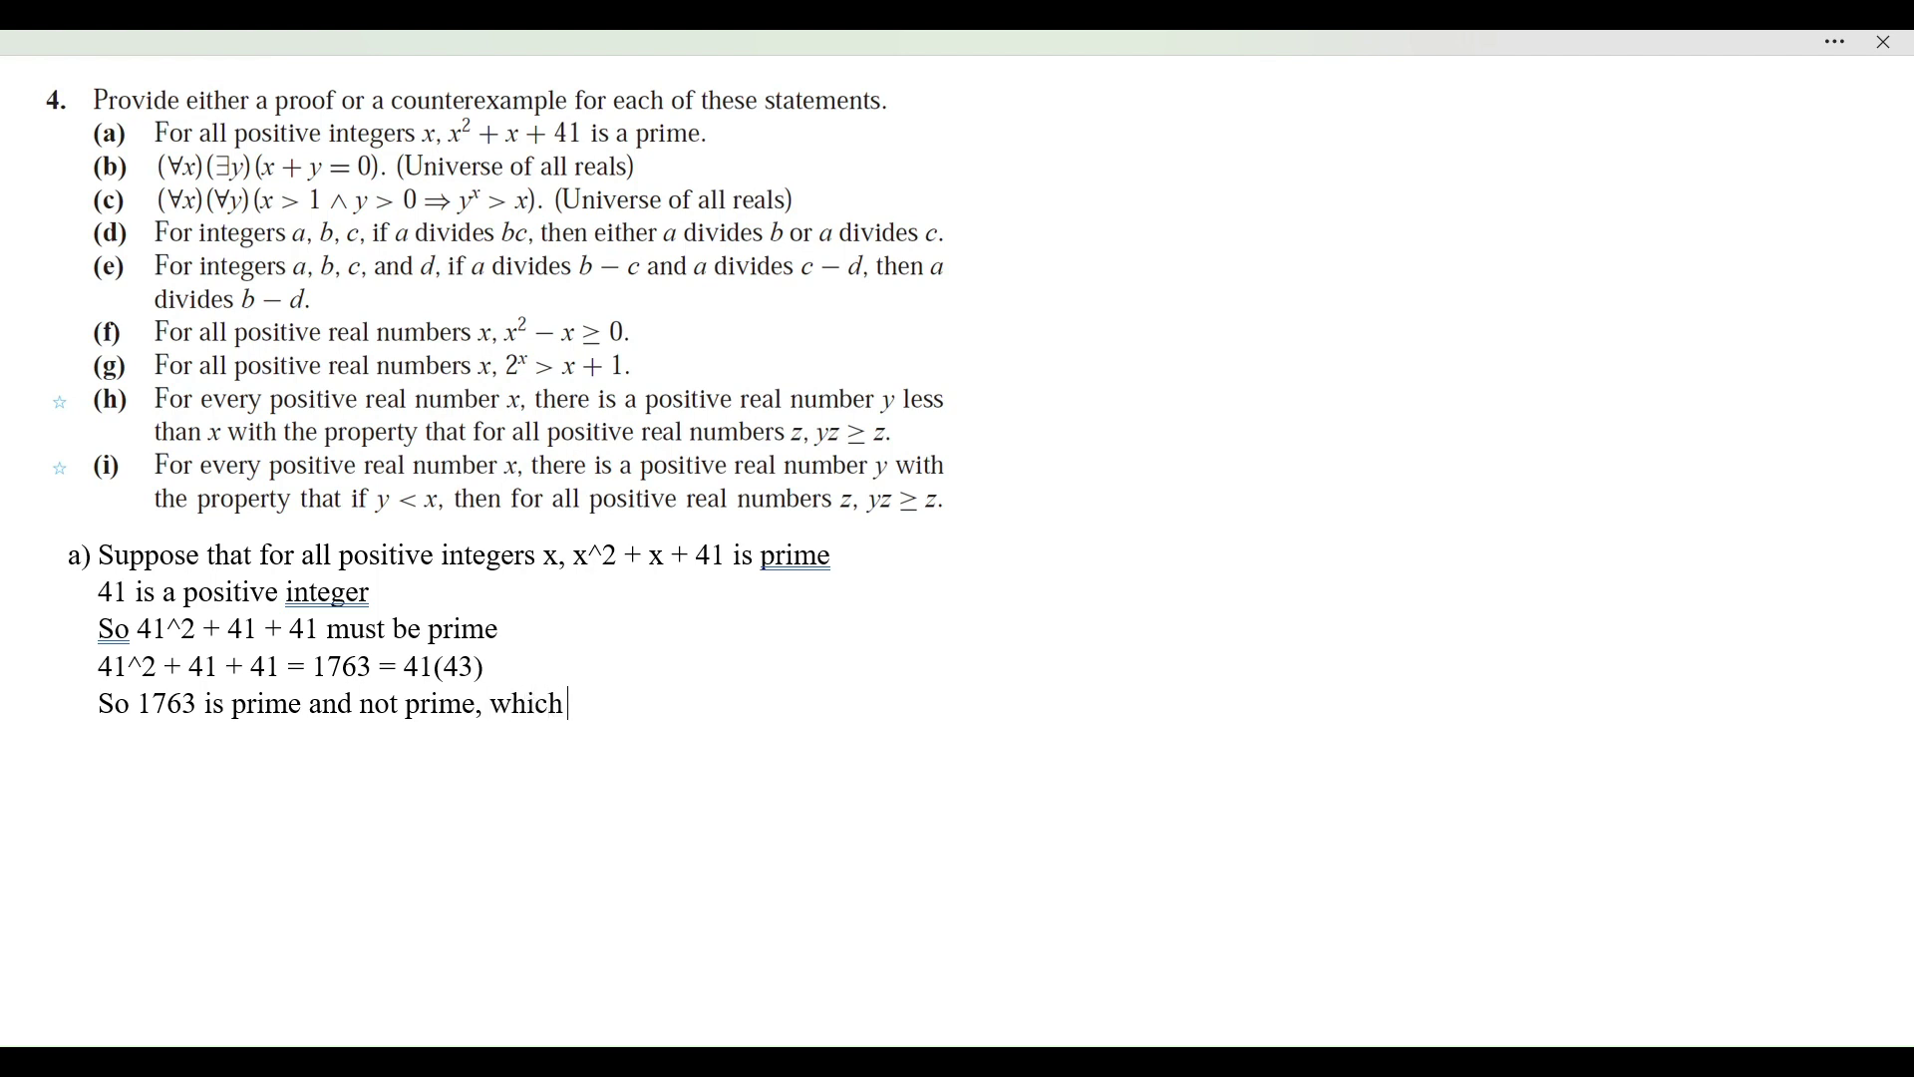
text( is a contradiction)
Conclude that some positive integer x makes x^2 + x + 41 not prime, then label part b)
key(Return)
text(Therefore for all pos)
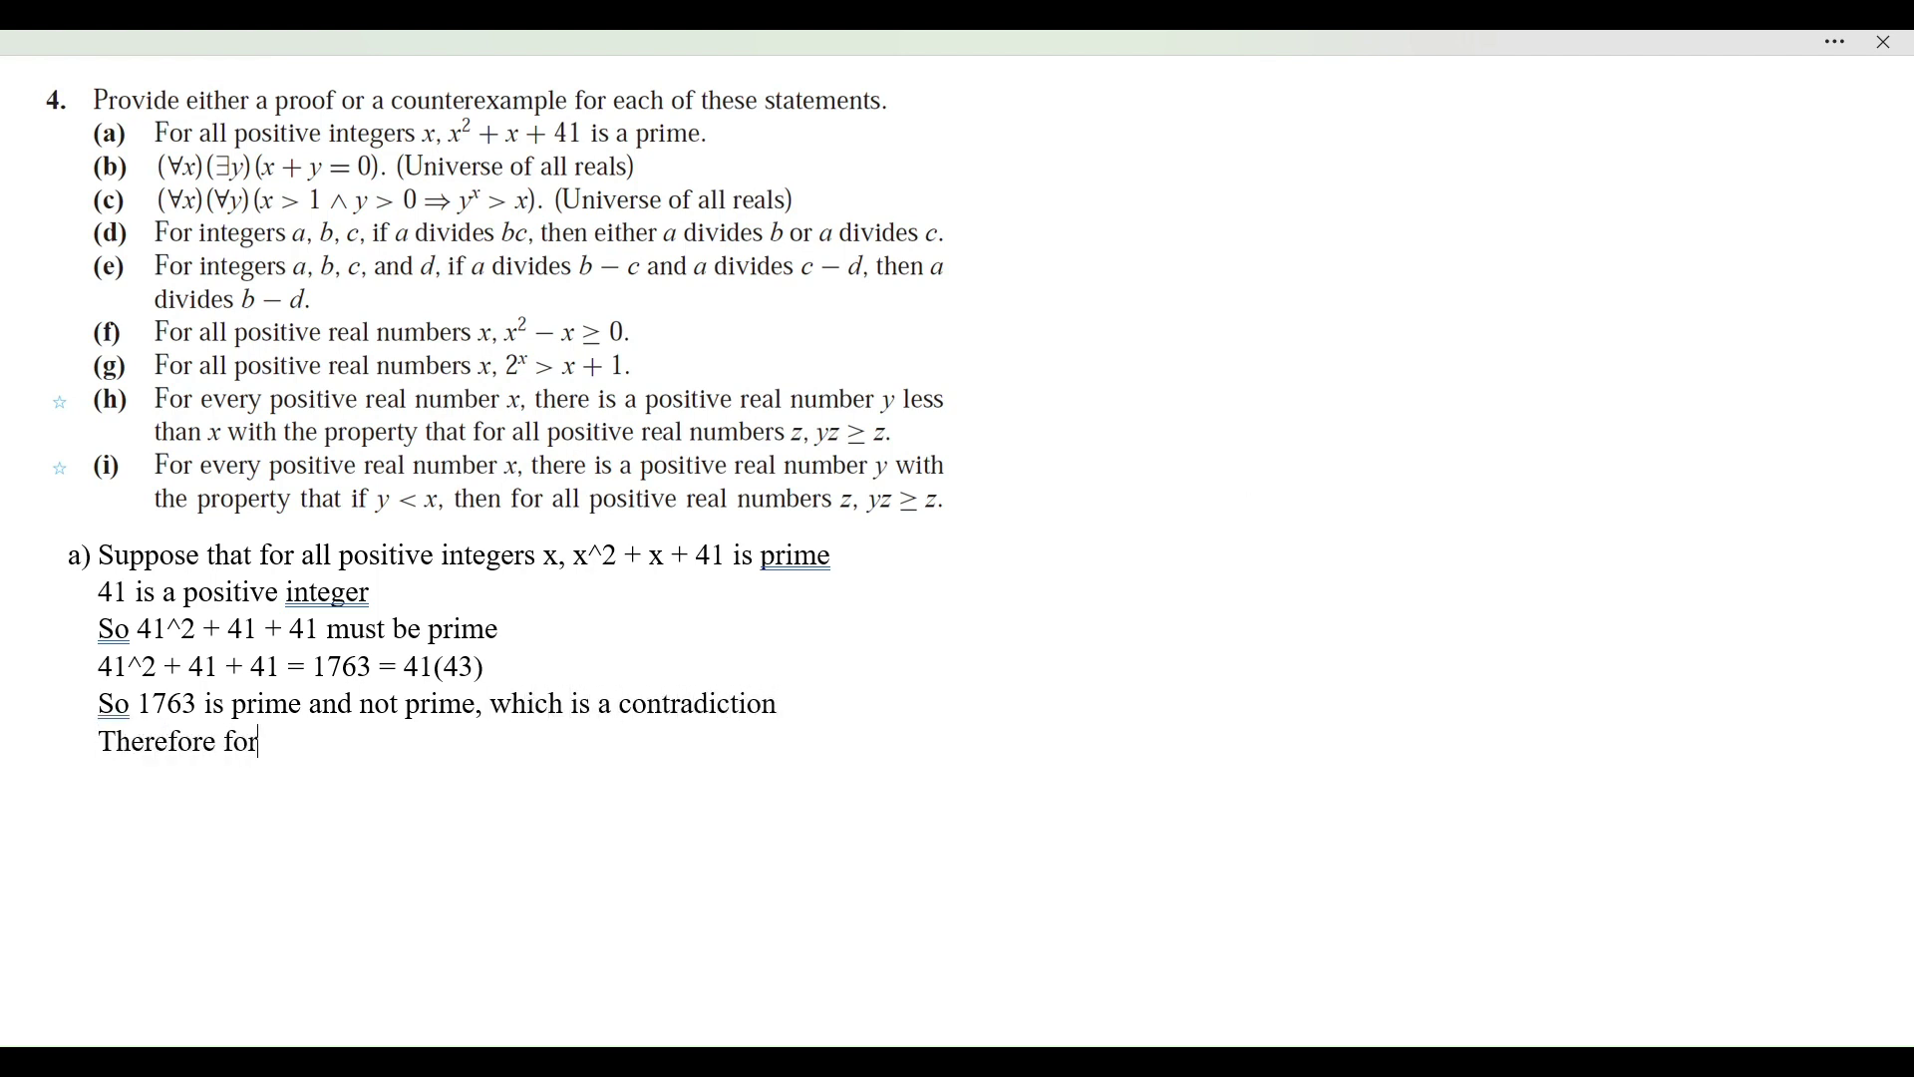
key(BackSpace)
key(BackSpace)
key(BackSpace)
key(BackSpace)
key(BackSpace)
key(BackSpace)
key(BackSpace)
key(BackSpace)
key(BackSpace)
key(BackSpace)
key(BackSpace)
text(it is not the case)
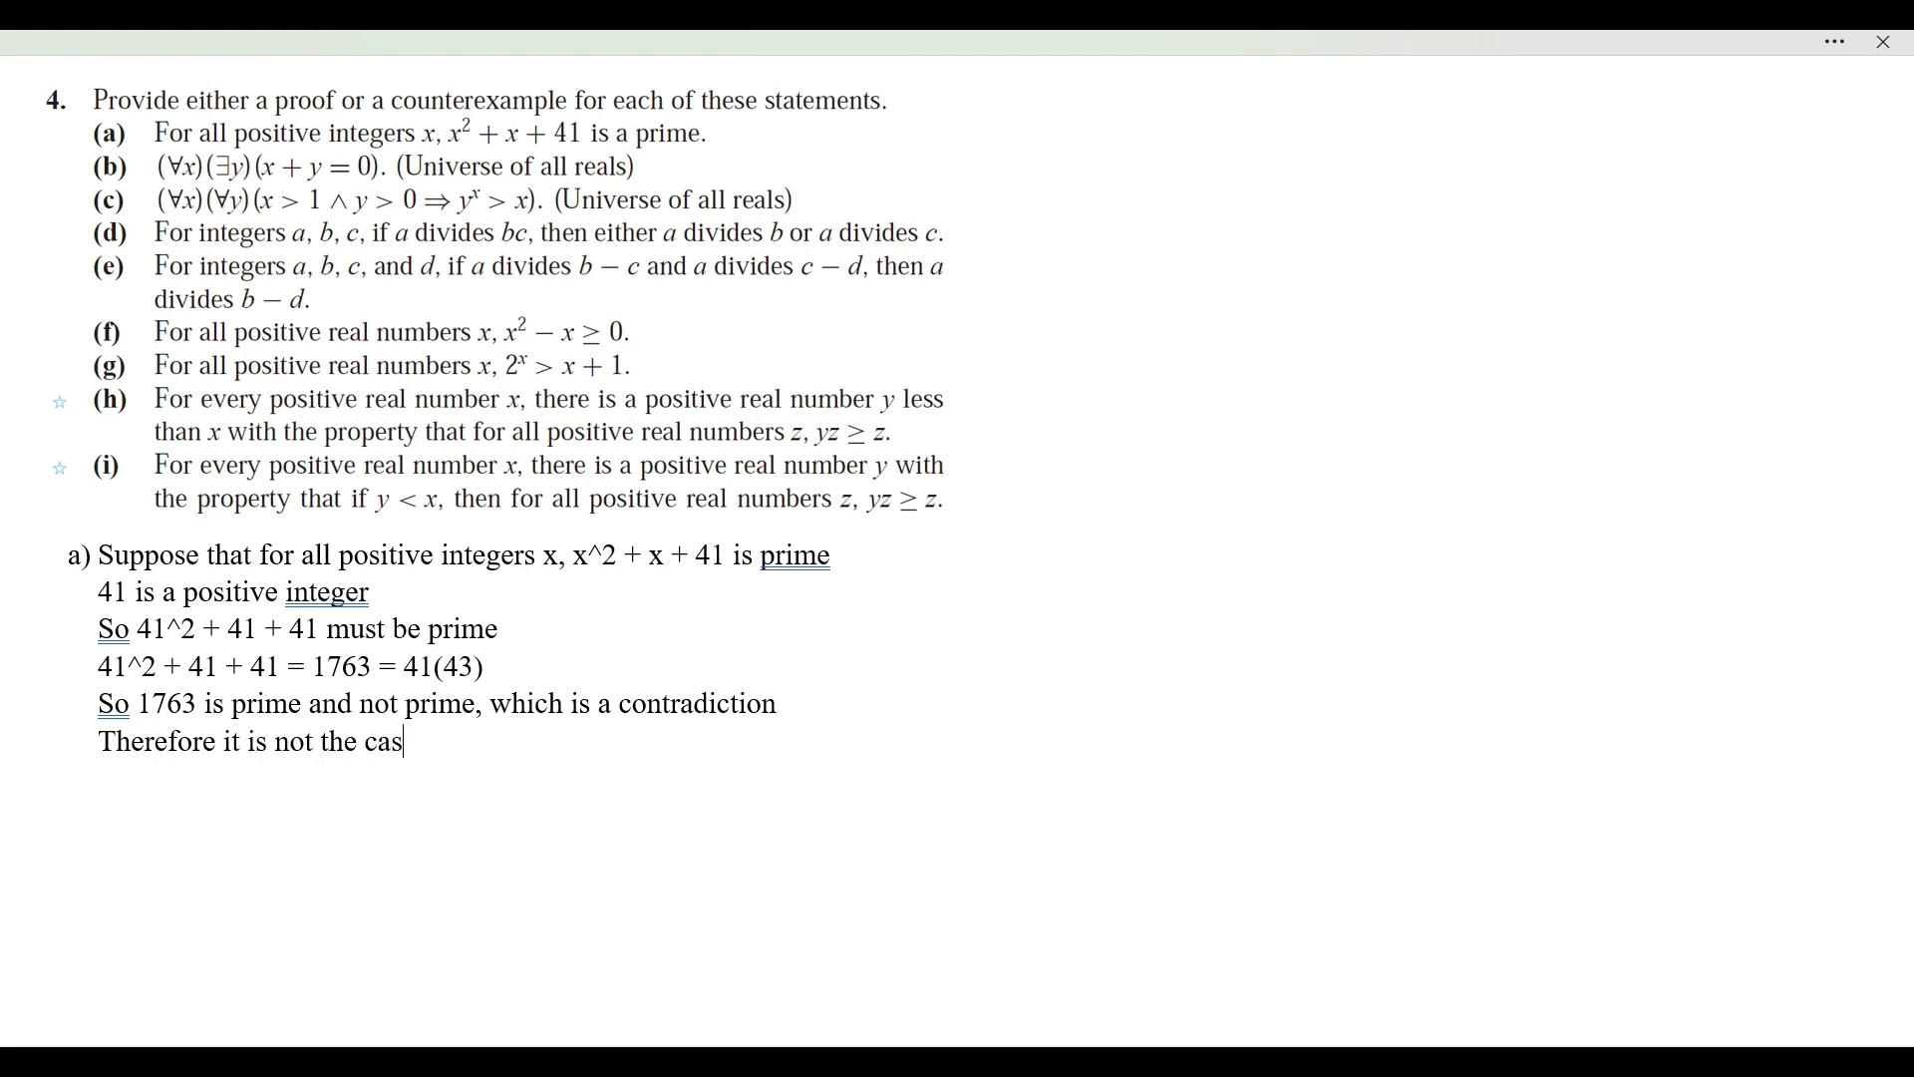
key(BackSpace)
key(BackSpace)
key(BackSpace)
key(BackSpace)
key(BackSpace)
key(BackSpace)
key(BackSpace)
key(BackSpace)
key(BackSpace)
key(BackSpace)
key(BackSpace)
key(BackSpace)
key(BackSpace)
key(BackSpace)
key(BackSpace)
key(BackSpace)
key(BackSpace)
key(BackSpace)
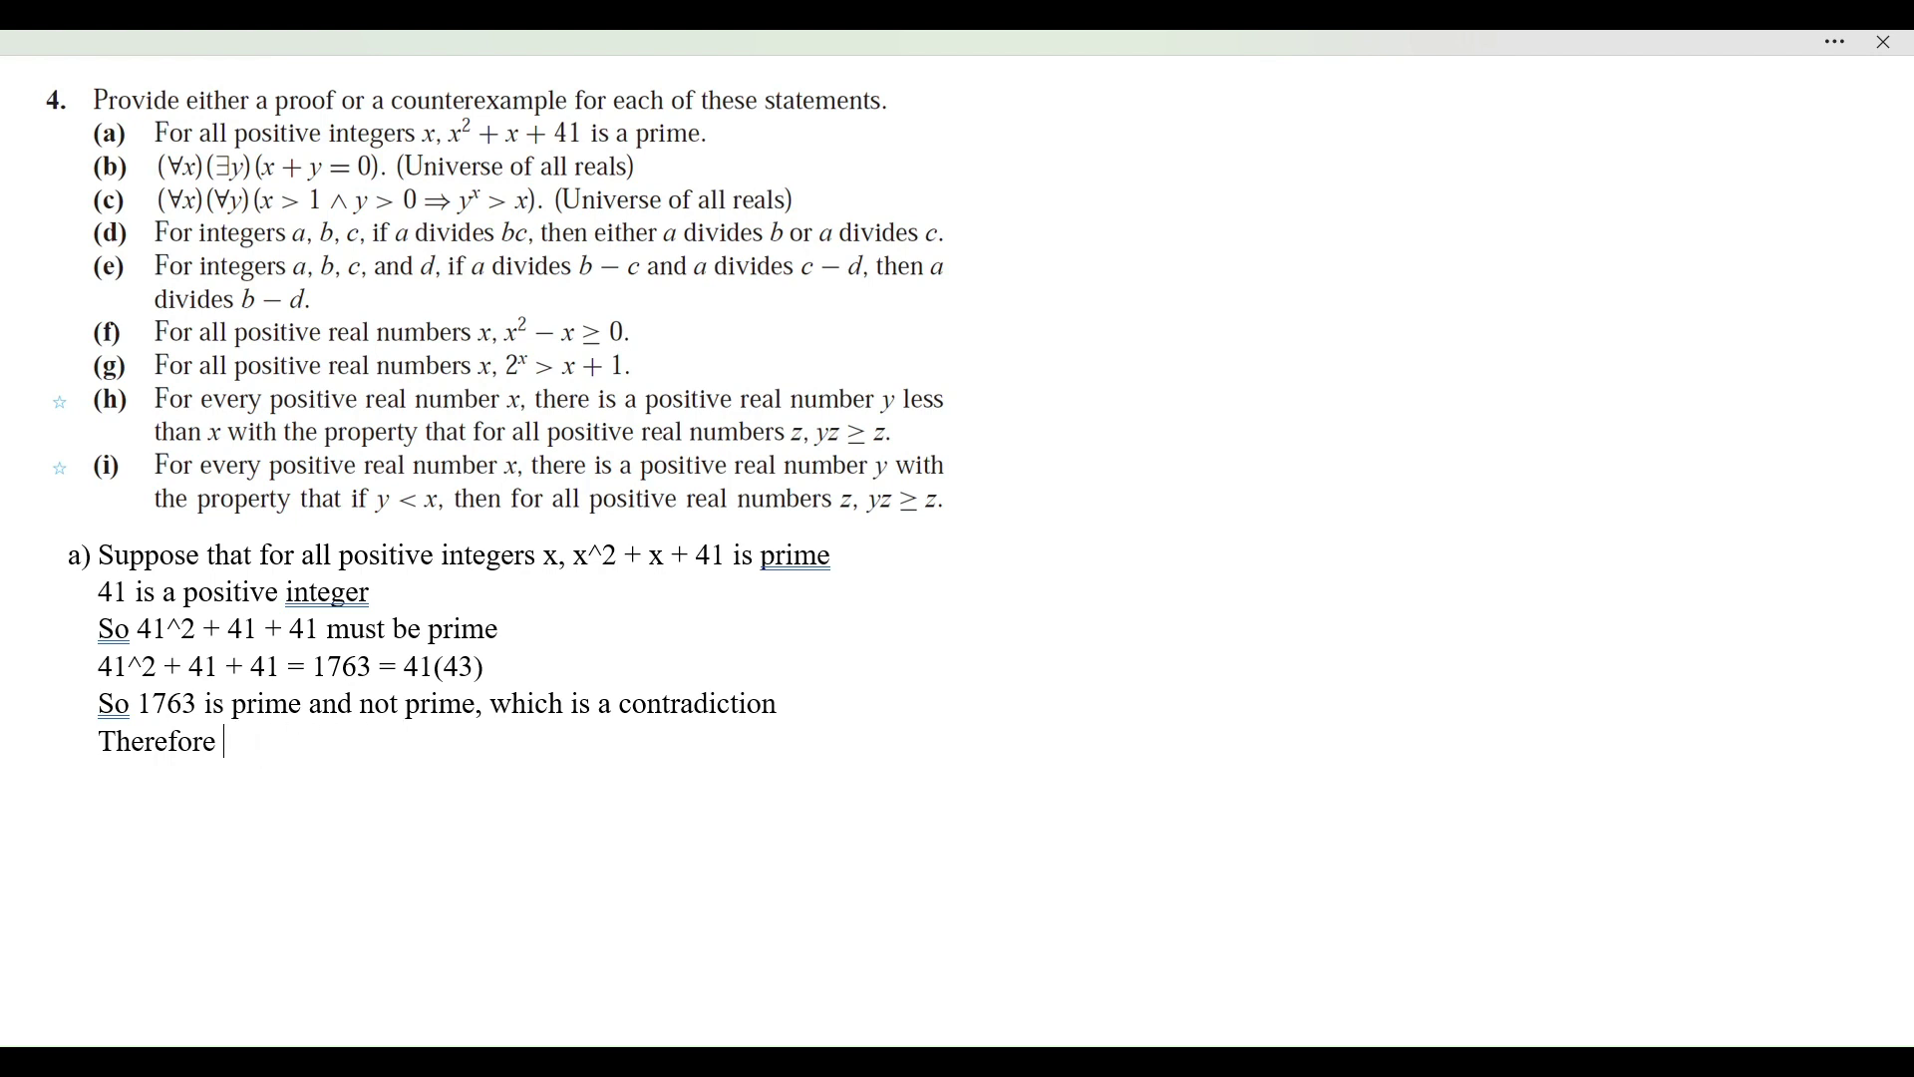
text(there exists a positive integer su)
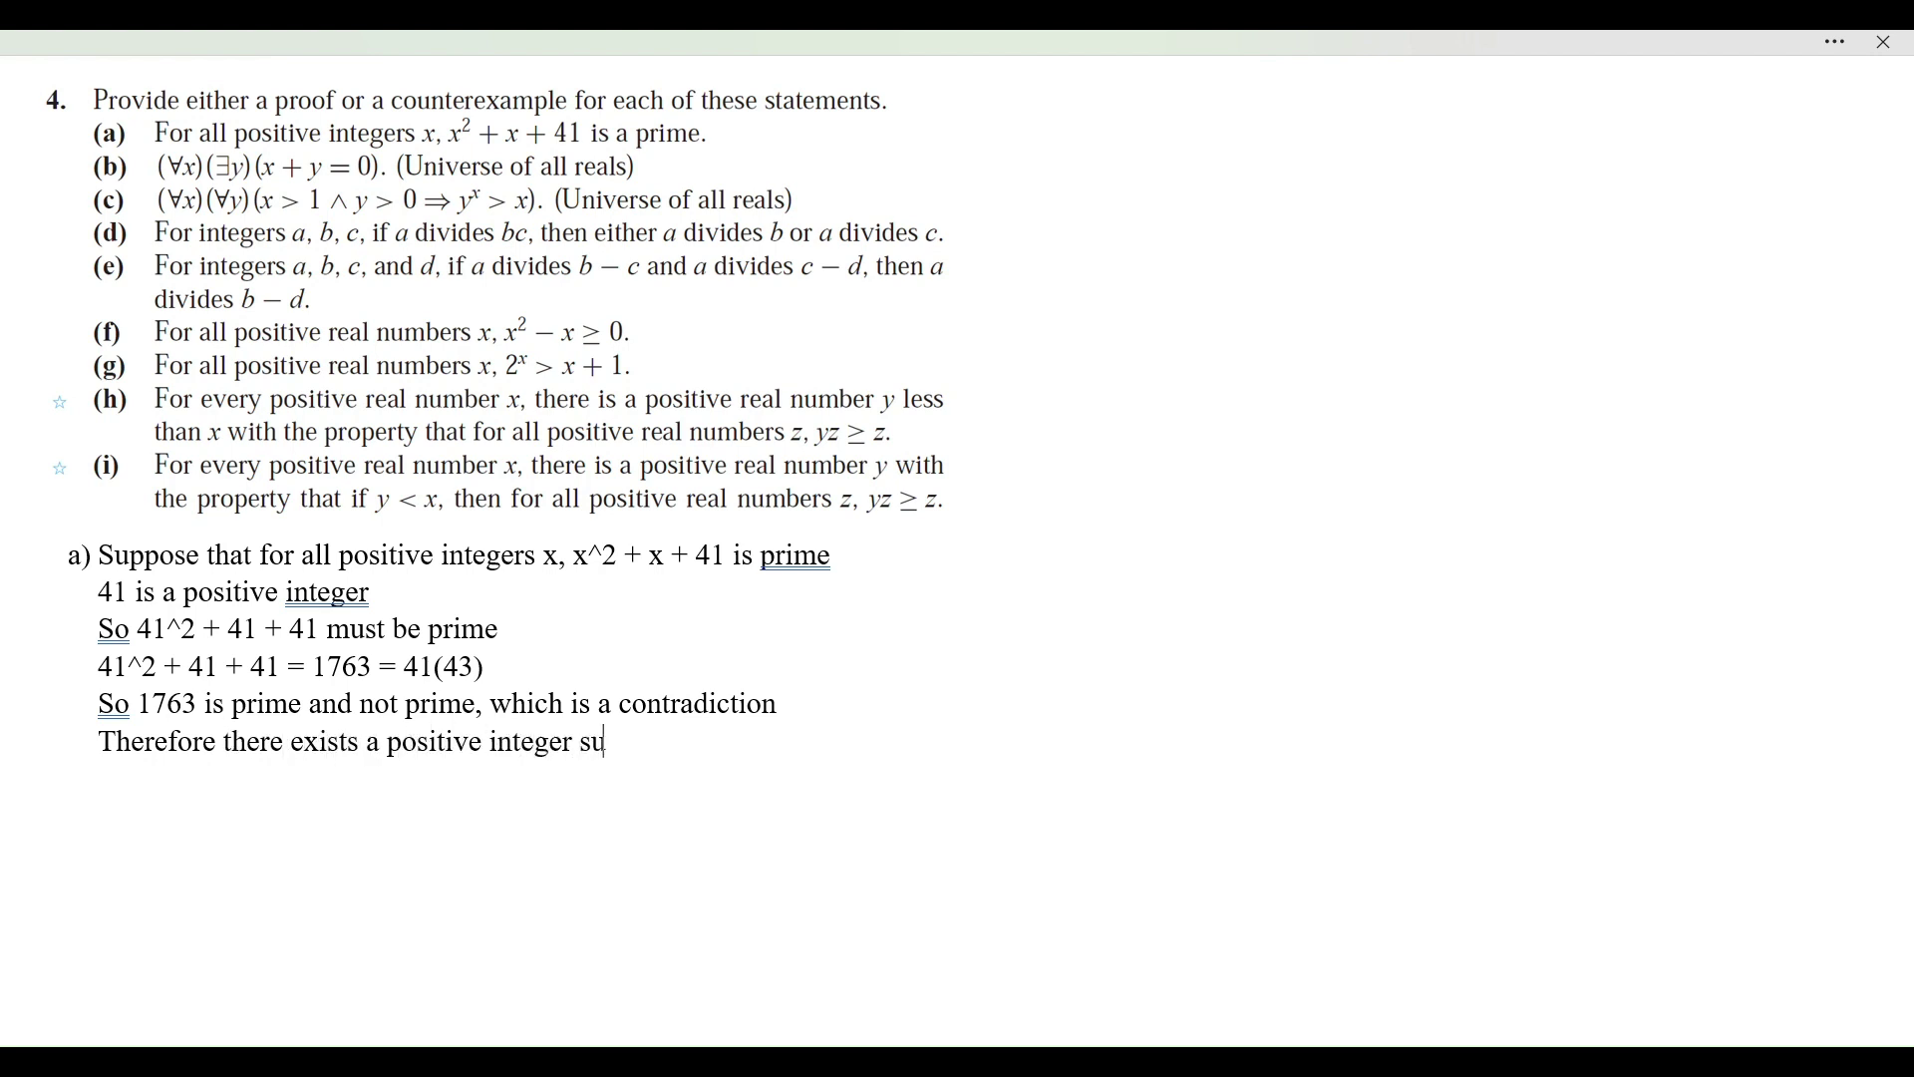
text(ch that x)
text(()
key(BackSpace)
text(^2 + x + 41 is not prime)
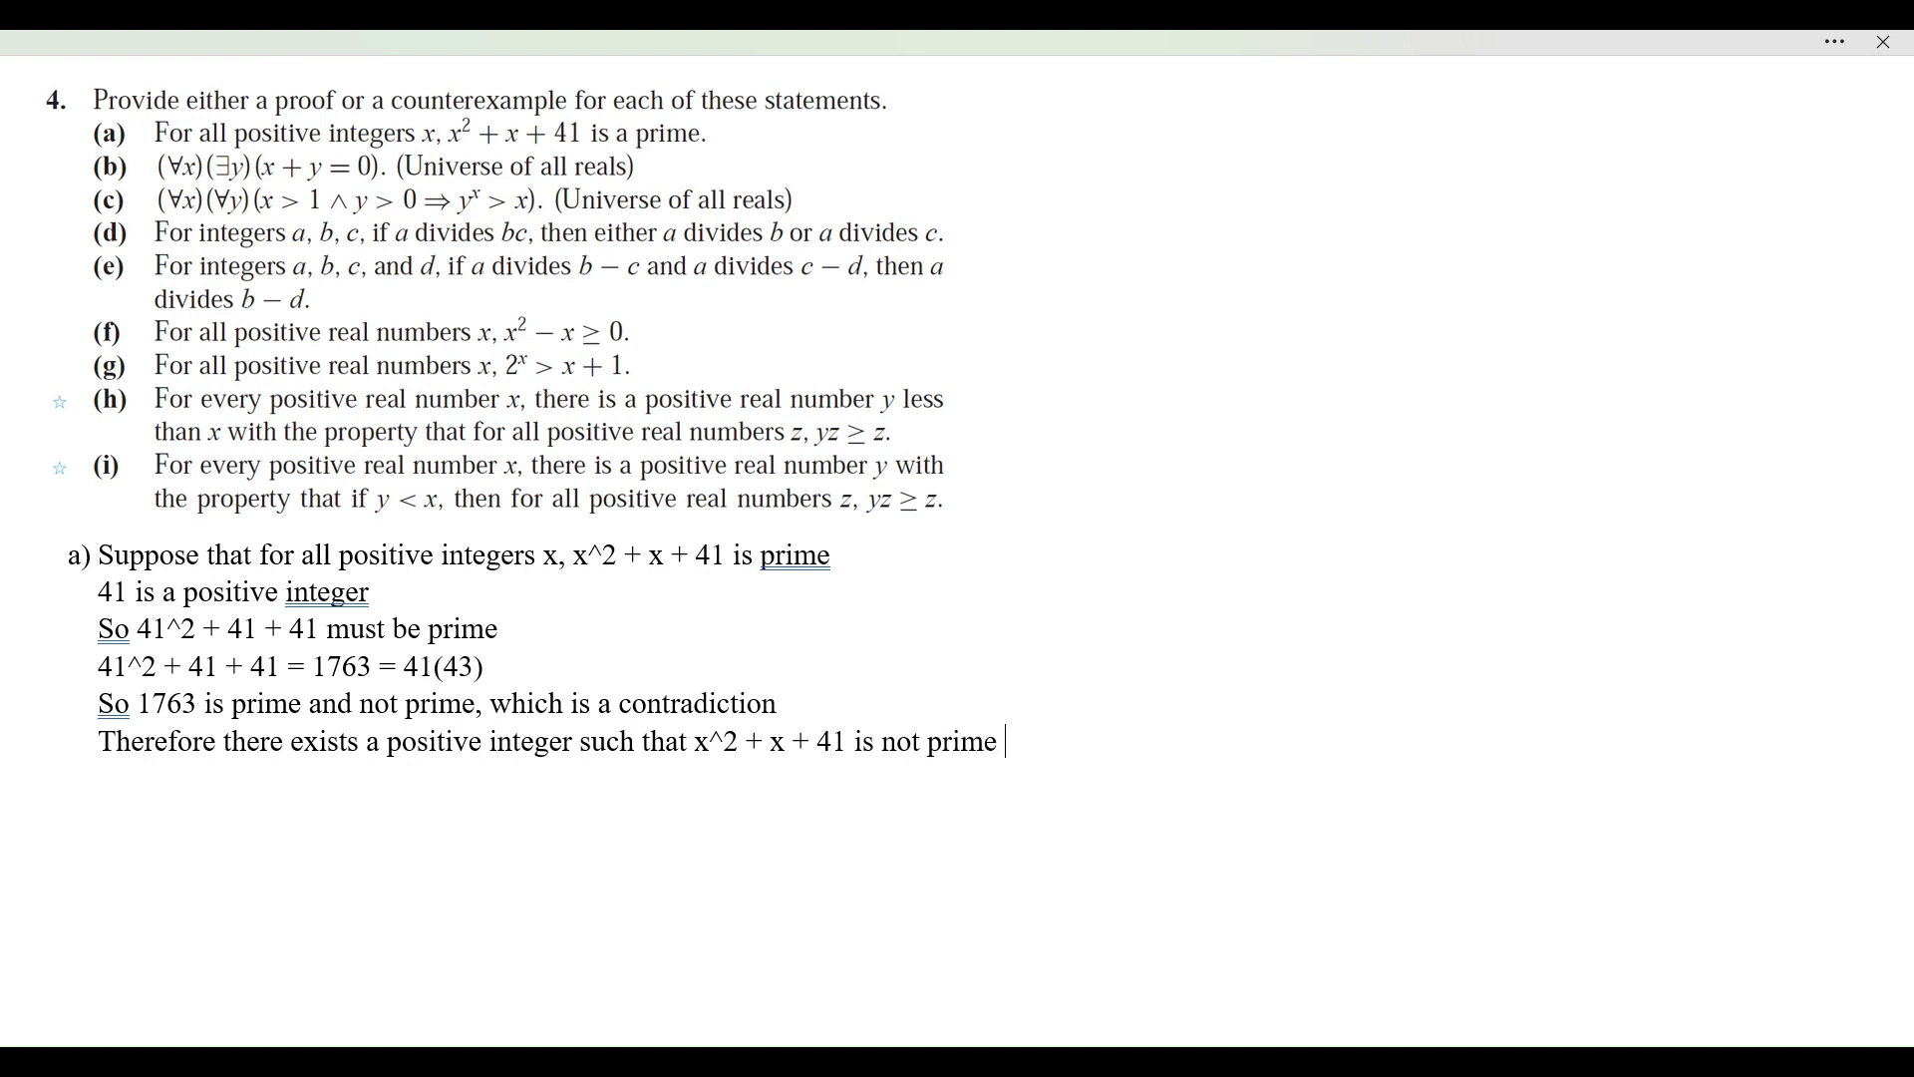
key(Return)
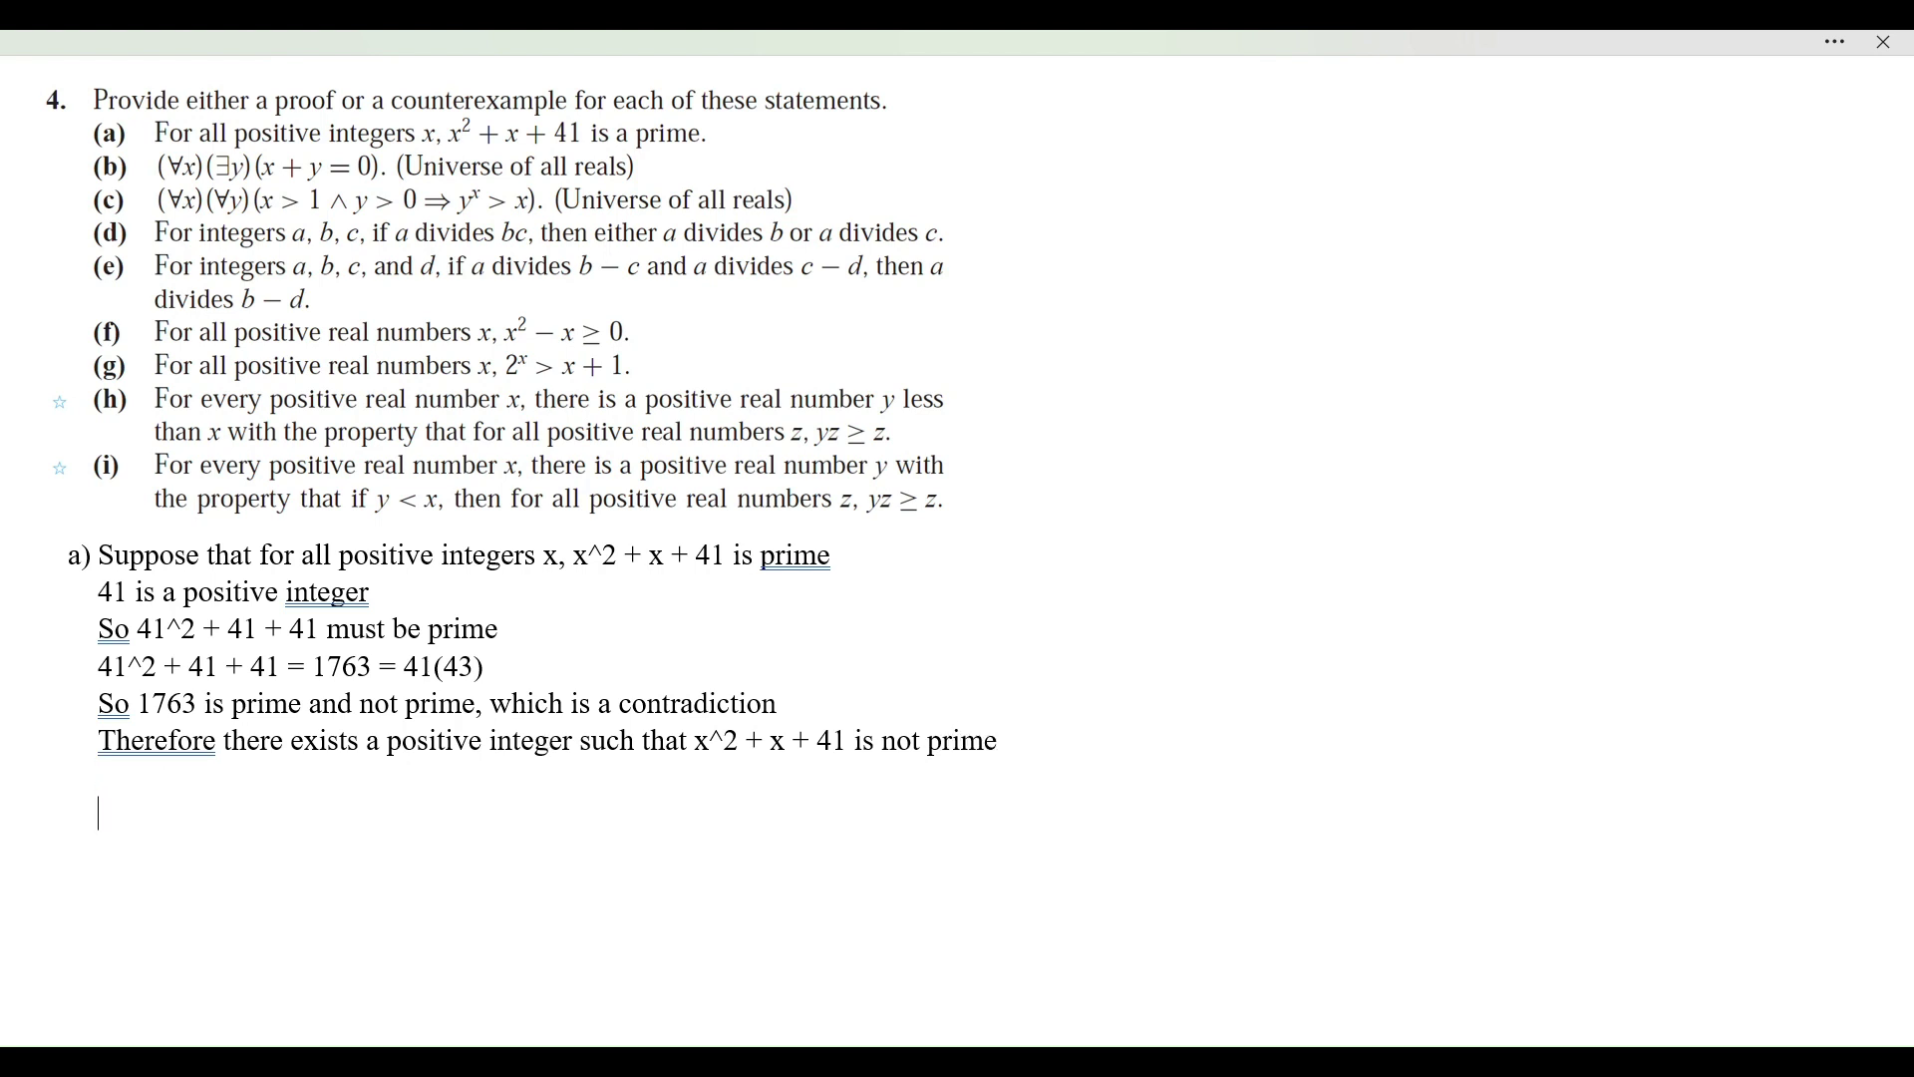
text(b) L)
Open part b) with 'Let x be a real number' and note -x is also real
text(et x be a real ny)
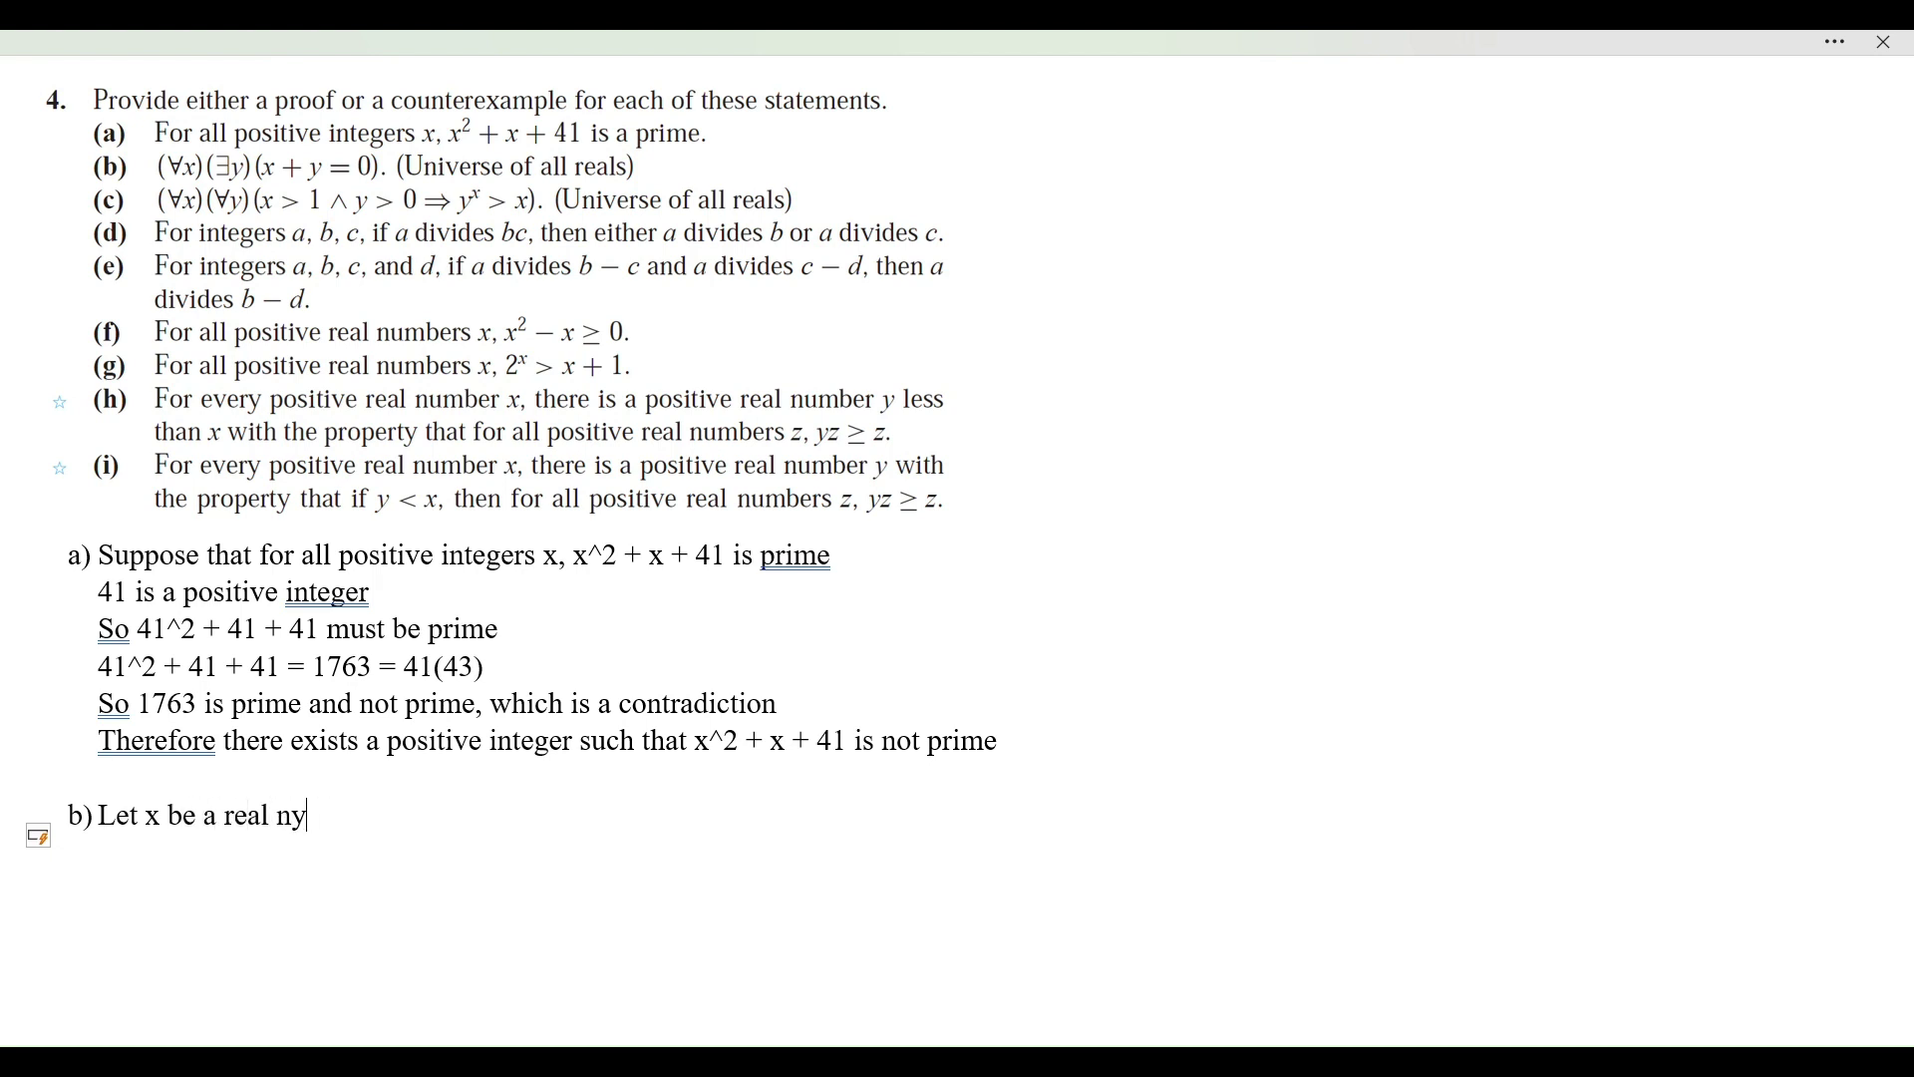
key(BackSpace)
text(umber.)
text(The real numbe)
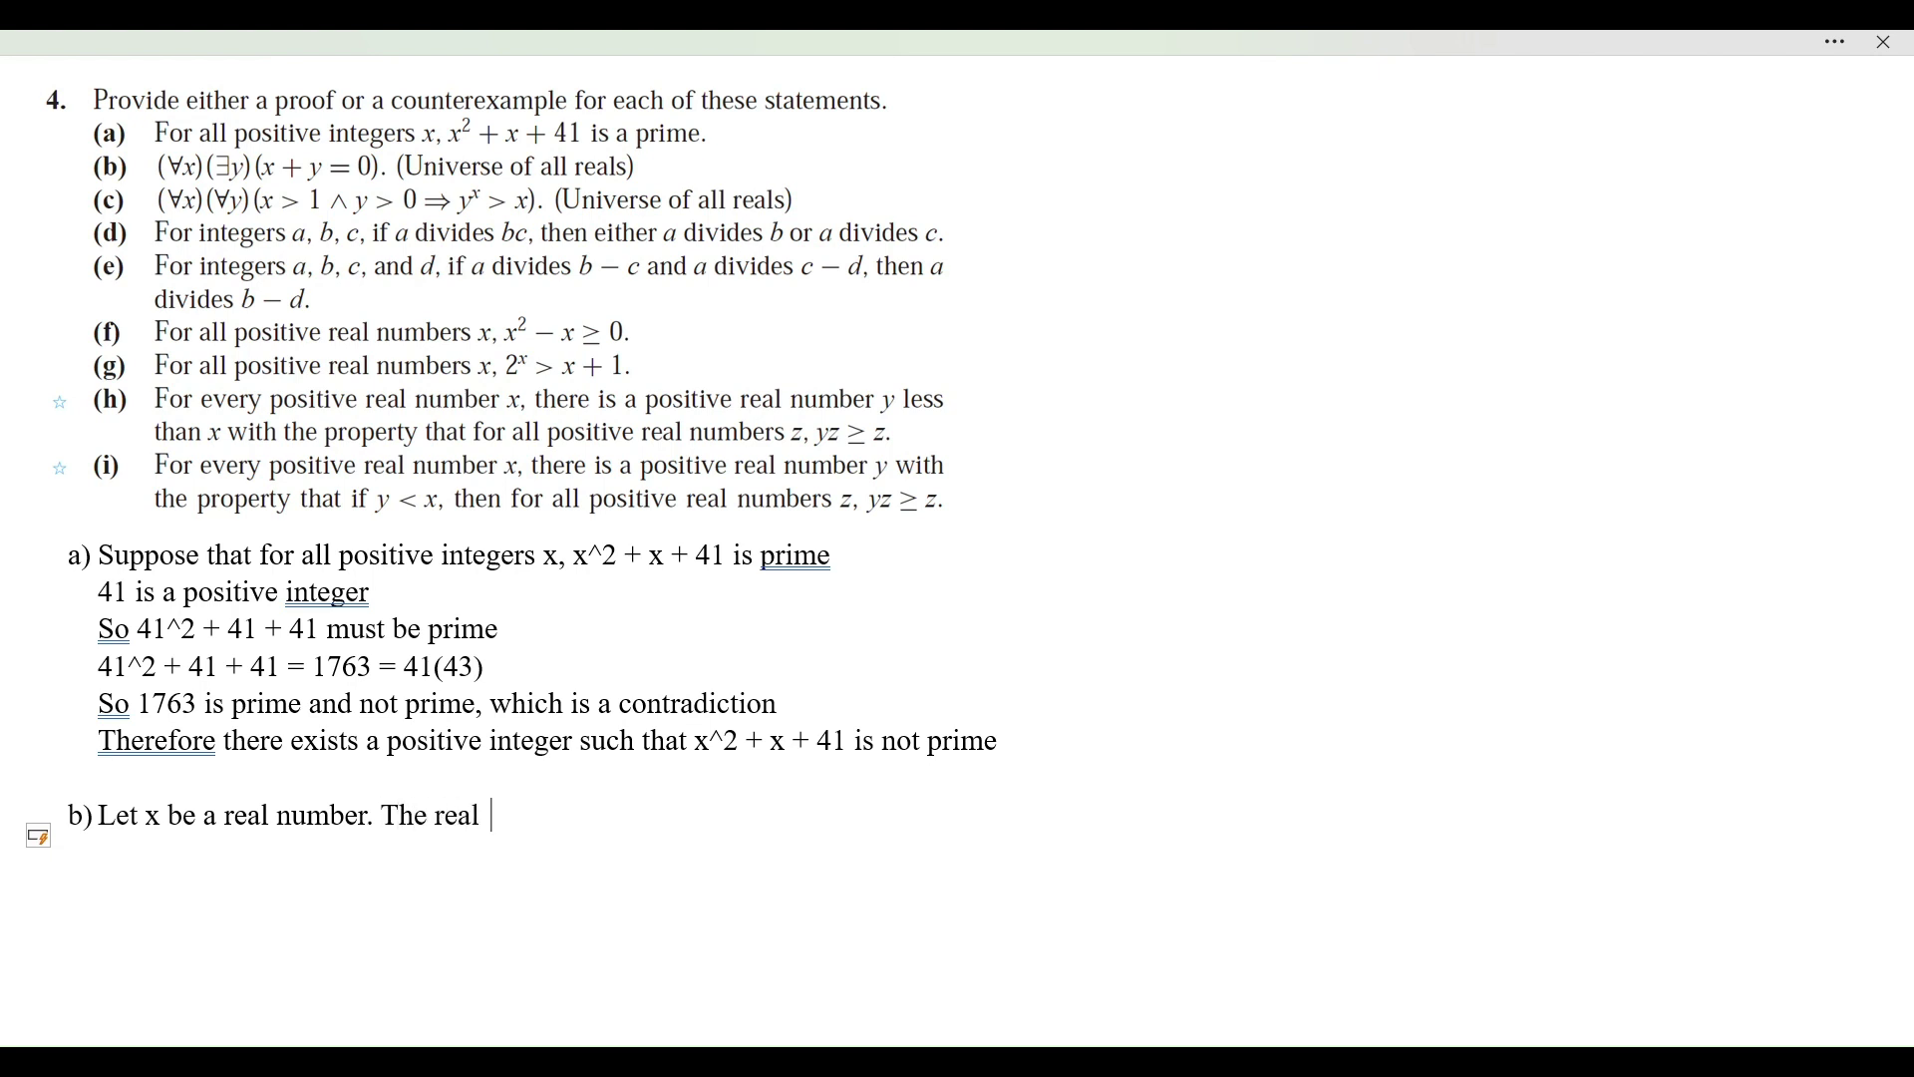
text(rs includ)
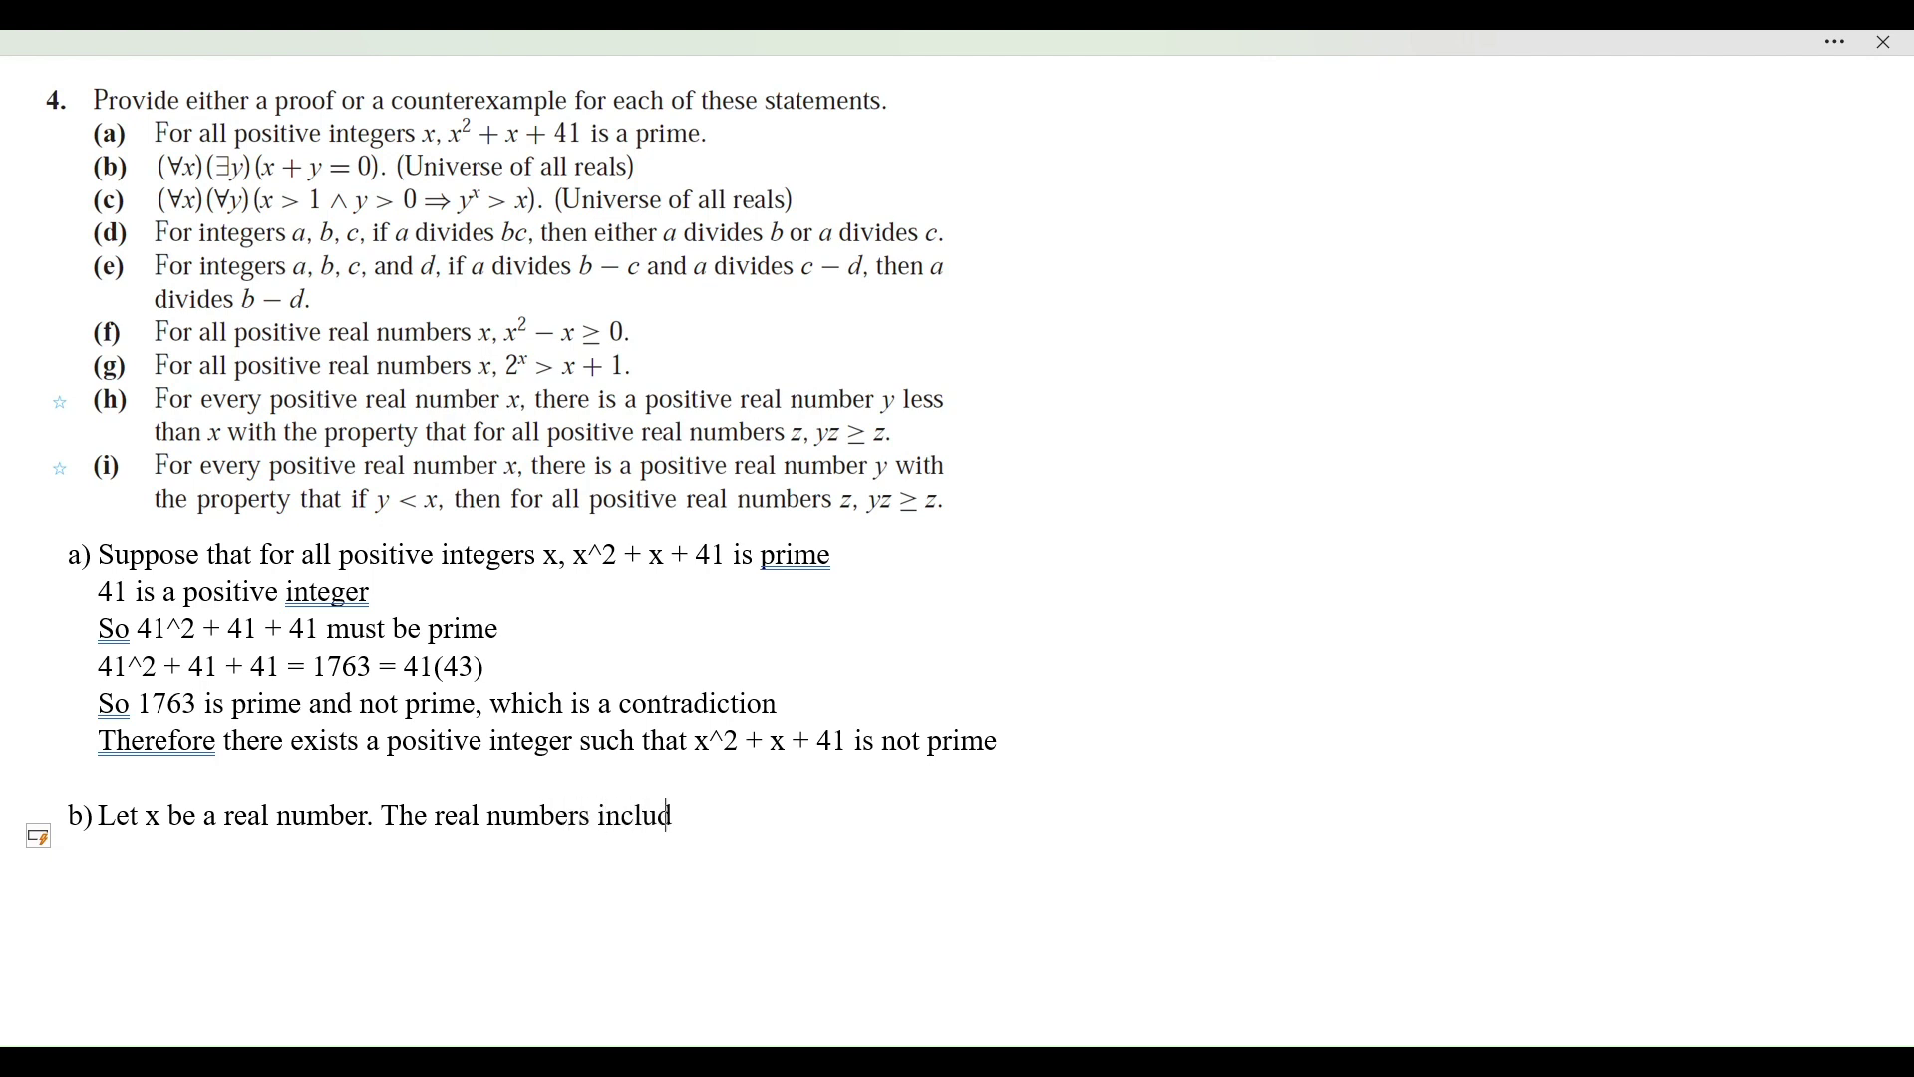
text(e the positives and th)
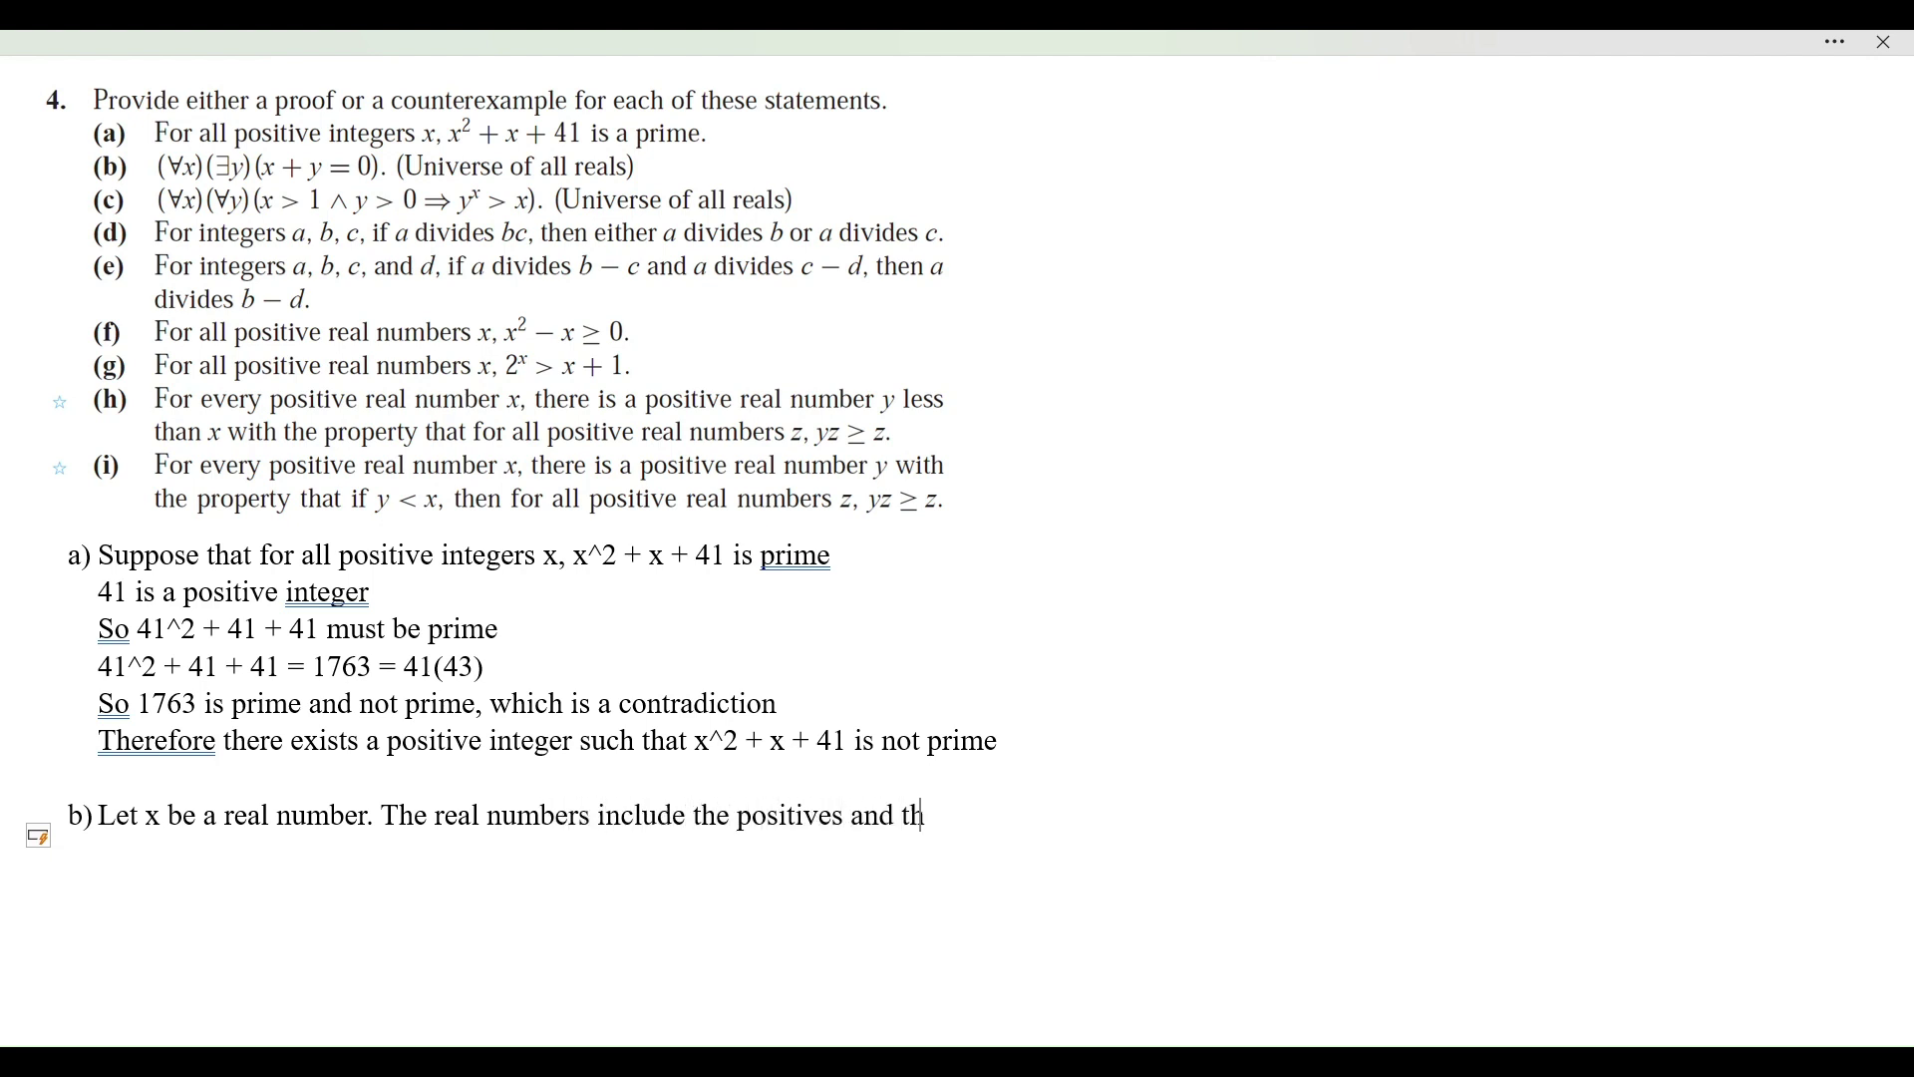
text(e negatives, thus )
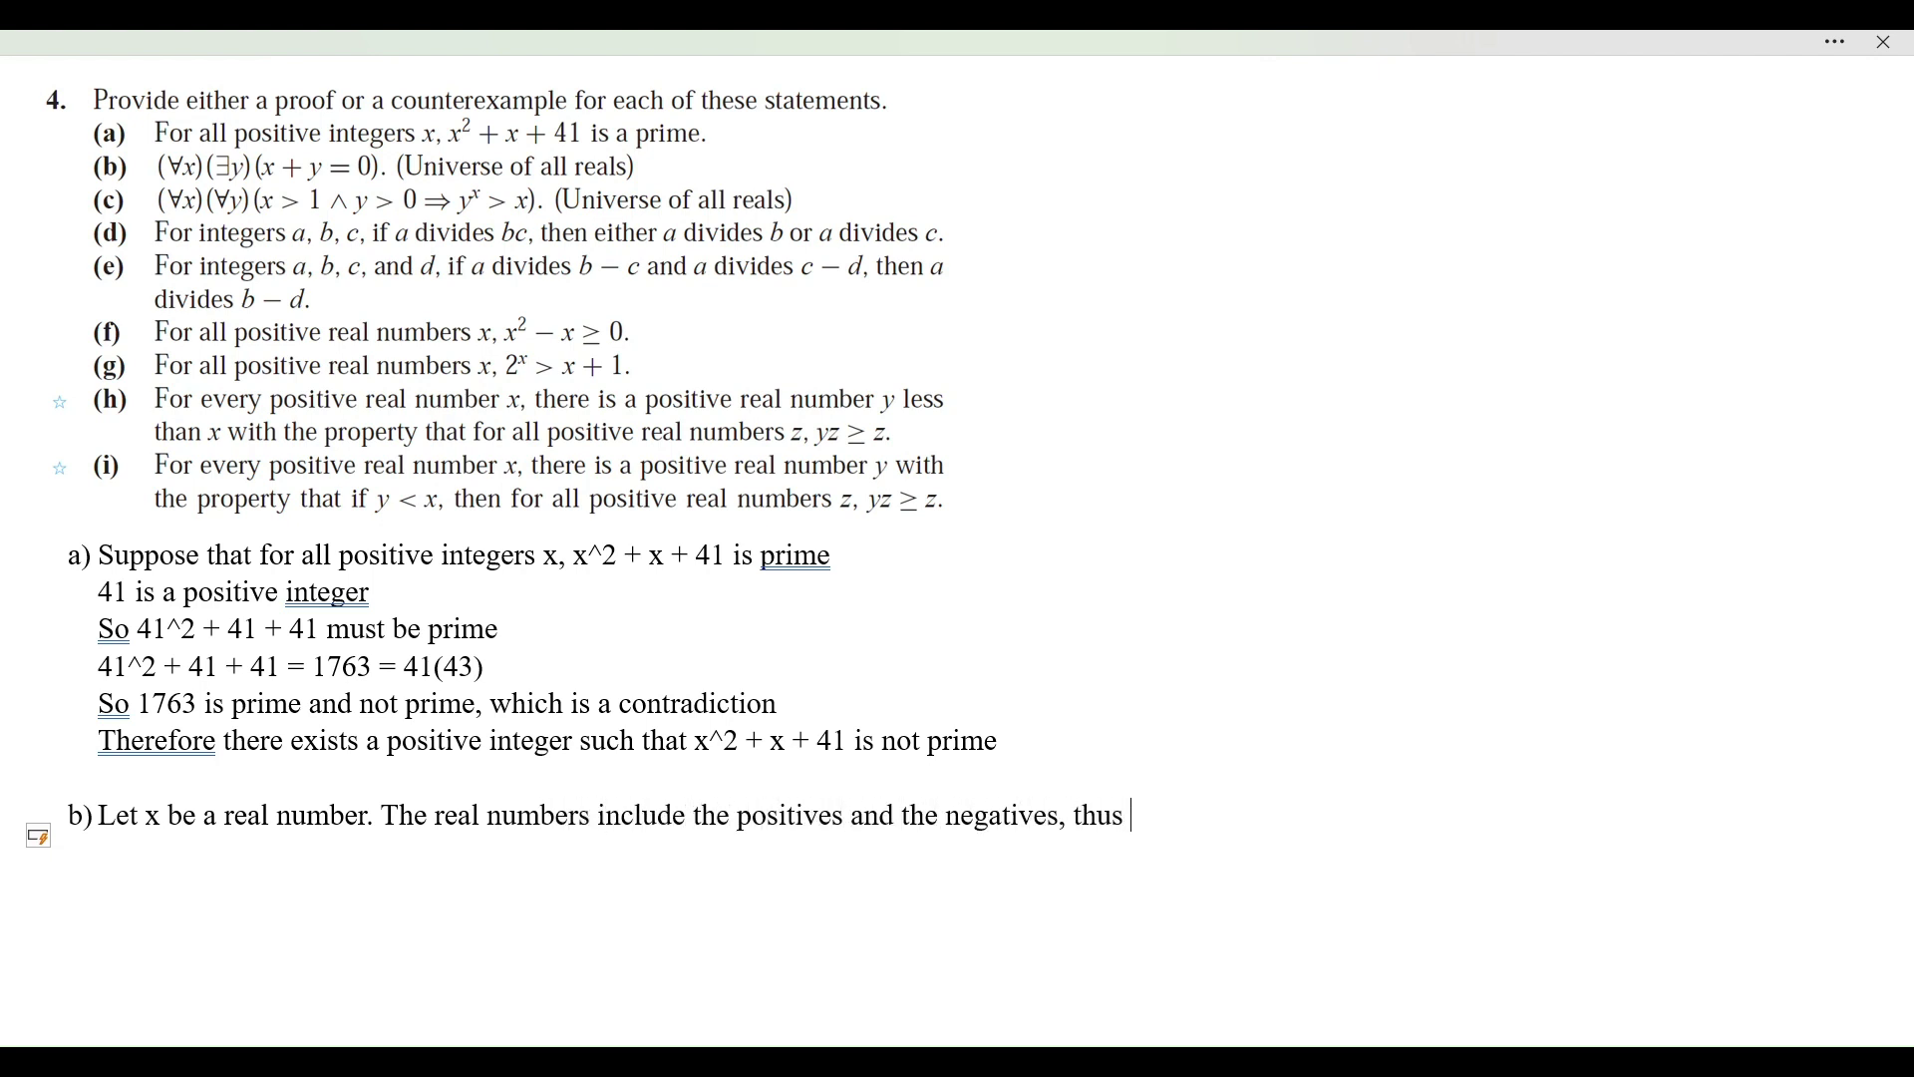
text(-x is also a real number.)
key(Return)
key(BackSpace)
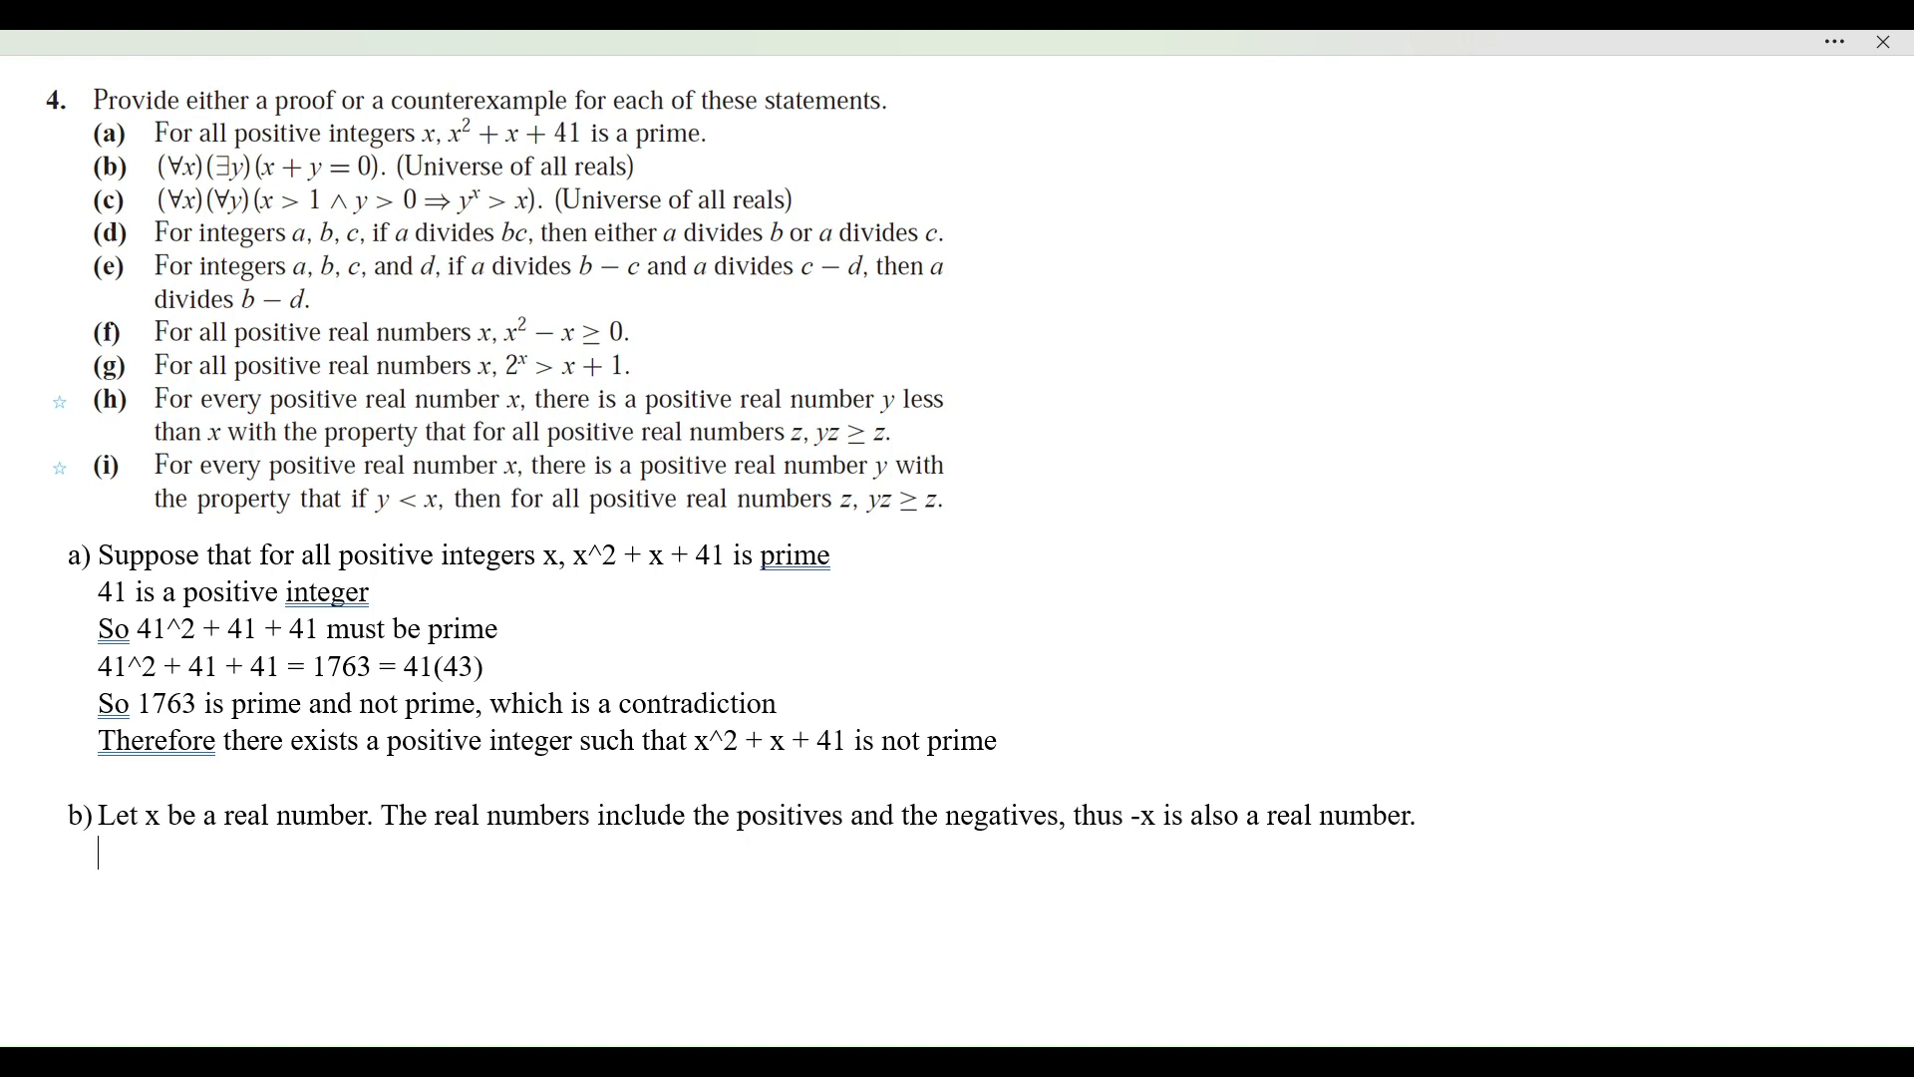
Add the lines 'Let y = -x' and 'x + y = x + -x = 0'
text(Let y -= -x)
key(Return)
text(y + x)
key(BackSpace)
key(BackSpace)
key(BackSpace)
key(BackSpace)
key(BackSpace)
text(X)
key(BackSpace)
text(x + y = 0x)
key(Left)
key(BackSpace)
text(+ -x = 0)
key(Return)
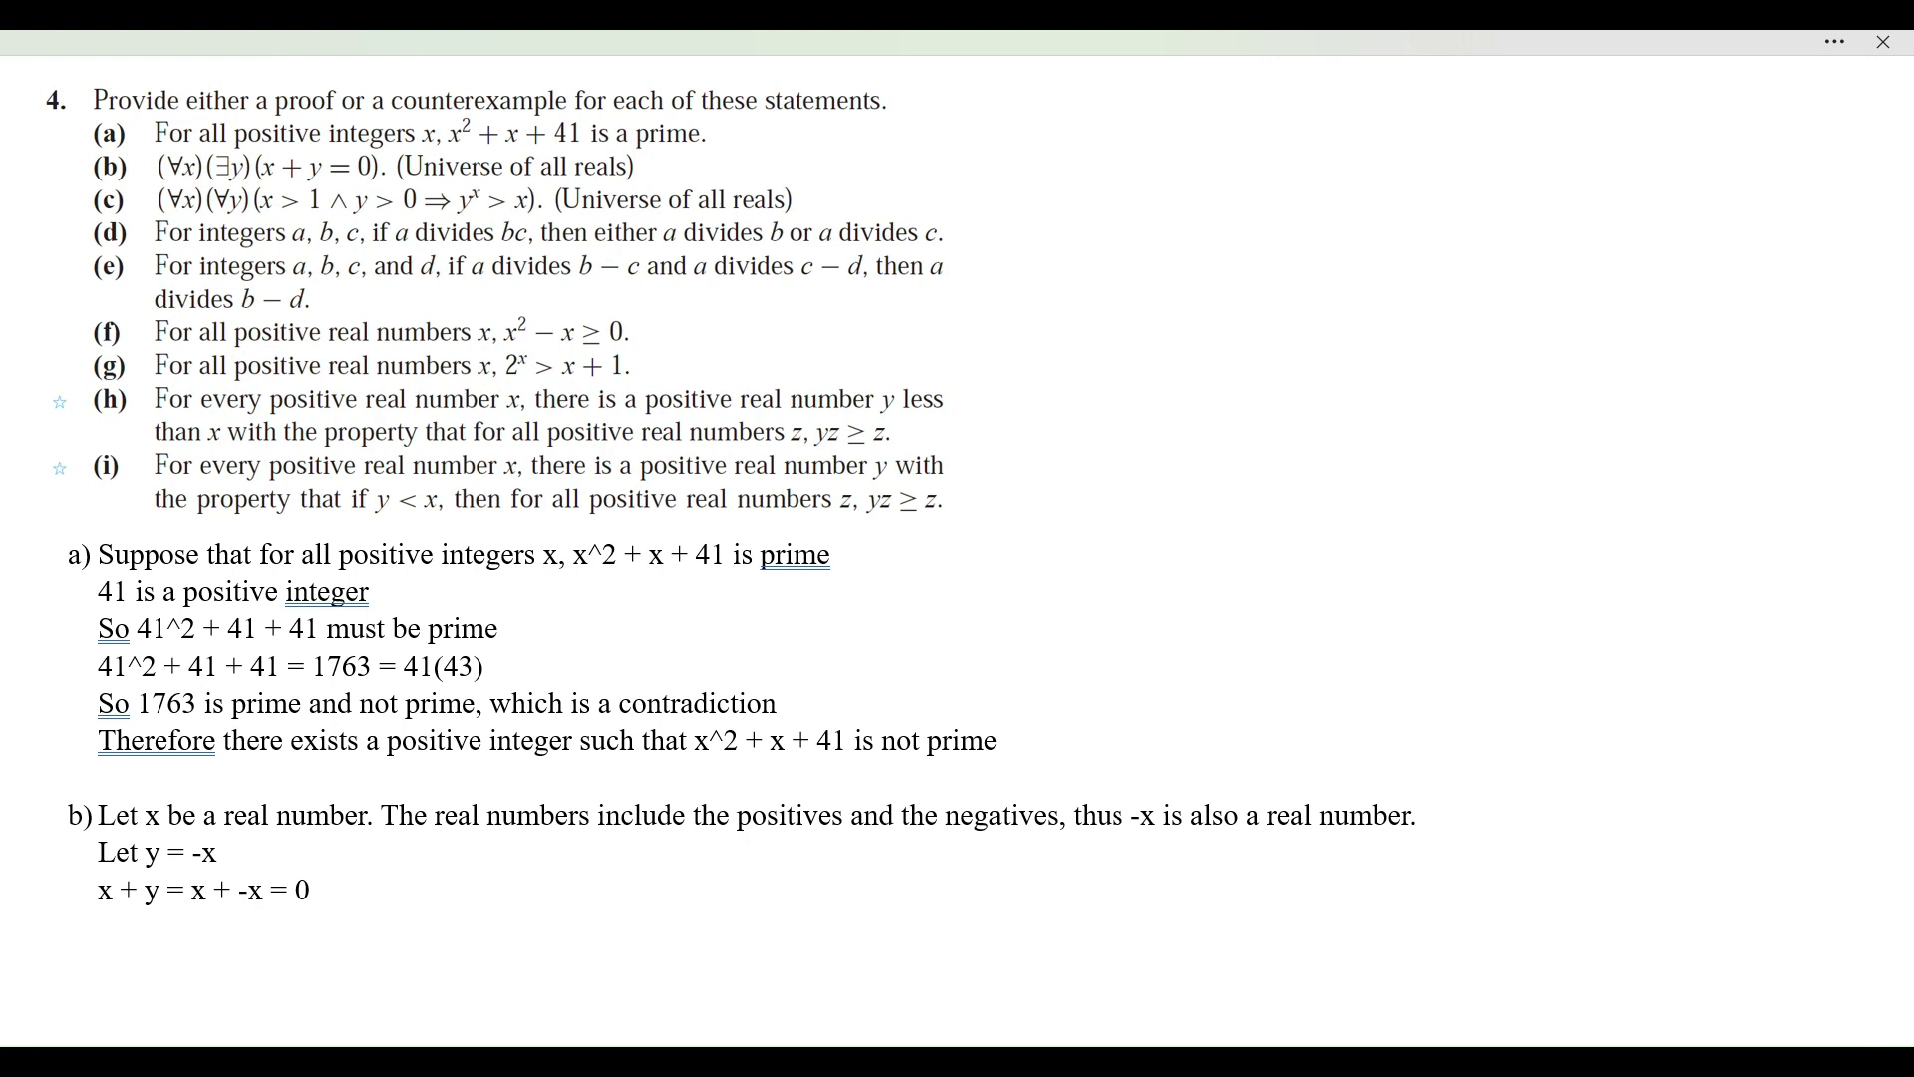
Conclude that for every real x there exists a y such that x + y = 0
text(Therefore, for all x)
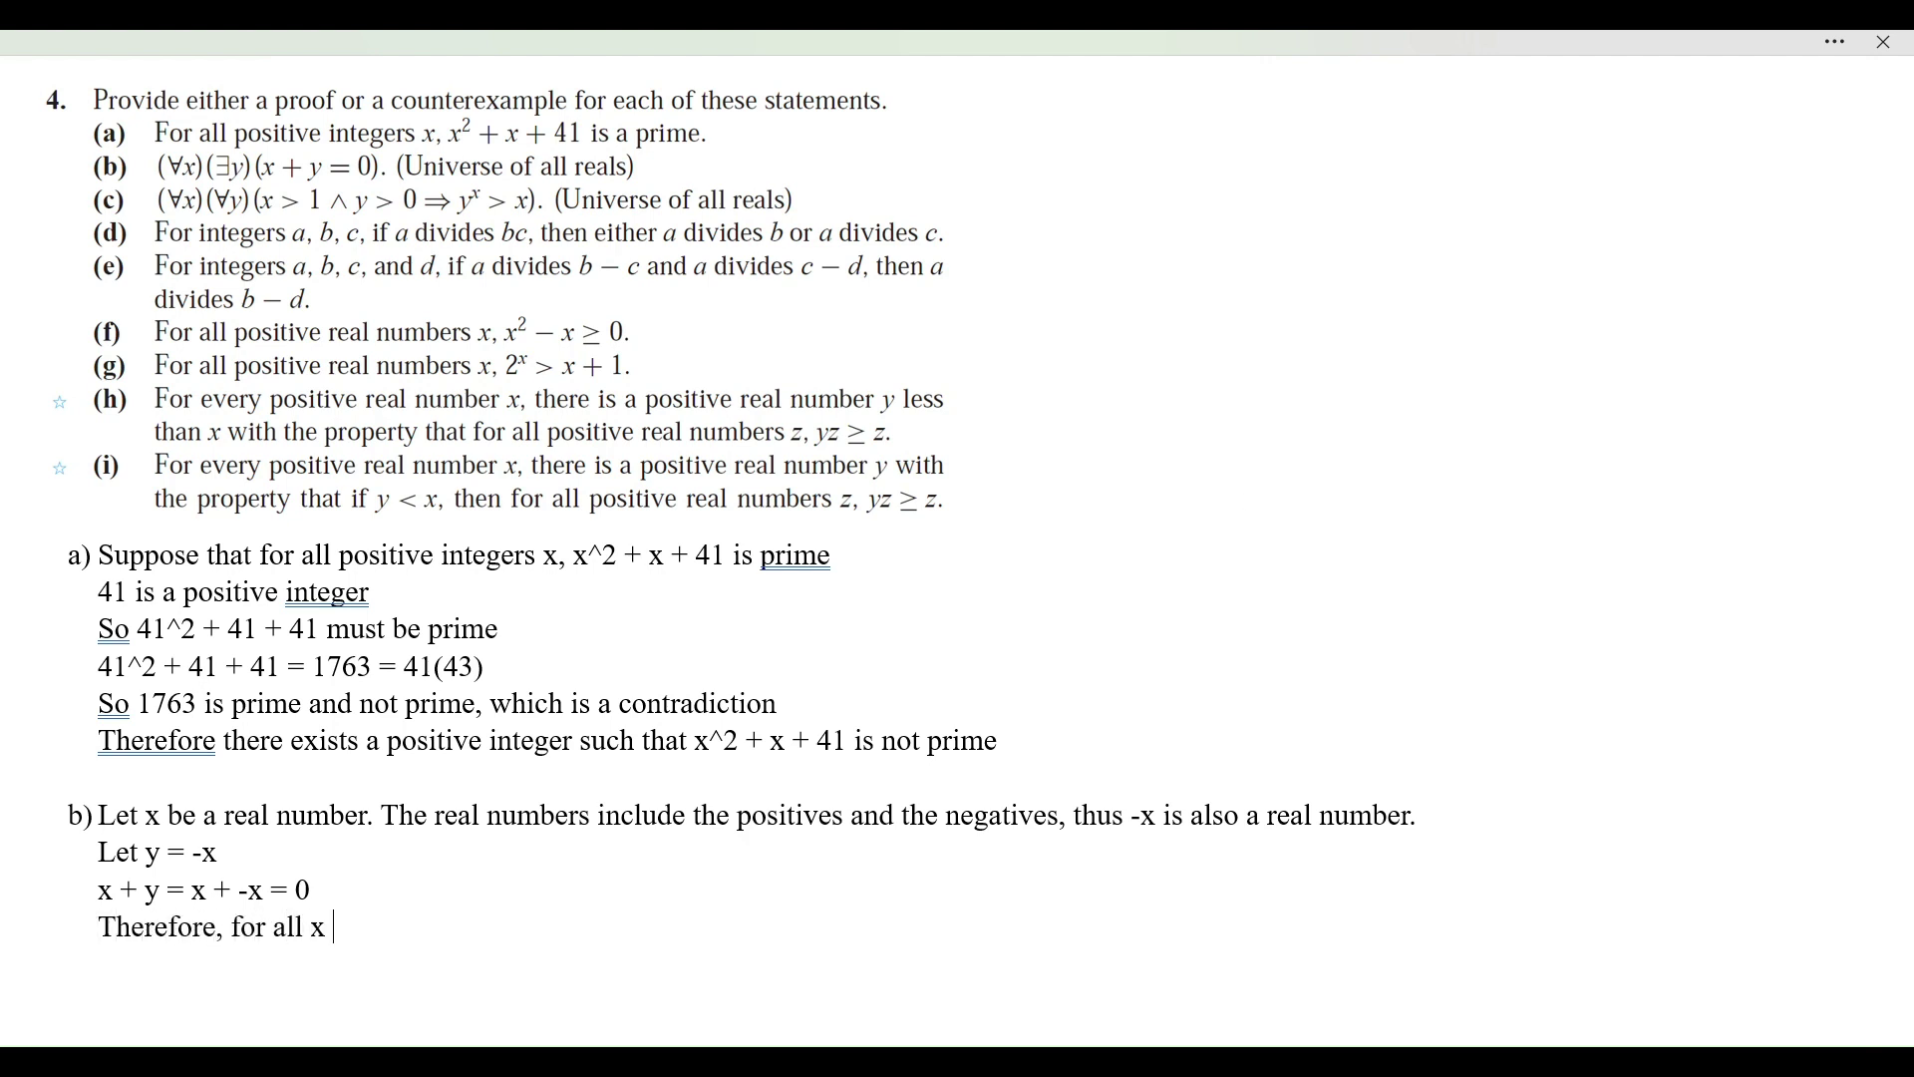
text( belonging to the set o)
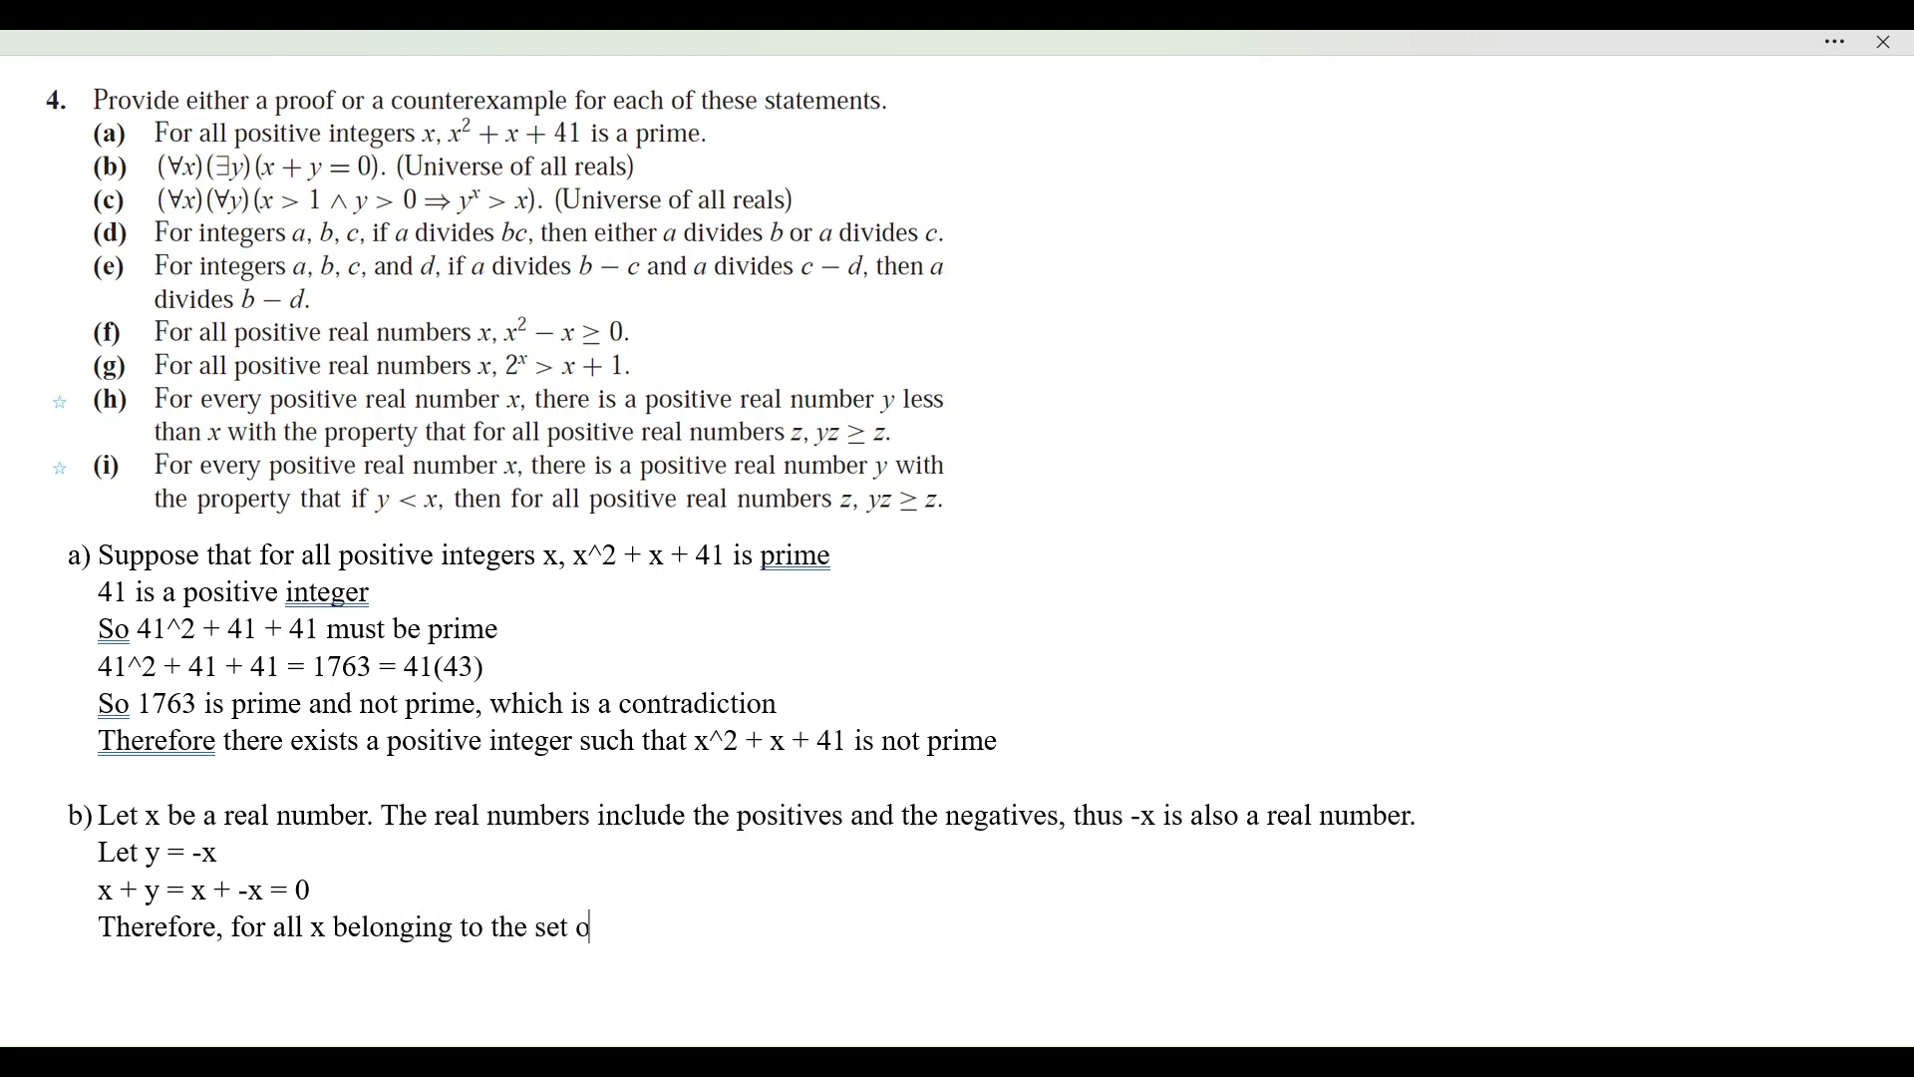
text(f real numbers, there)
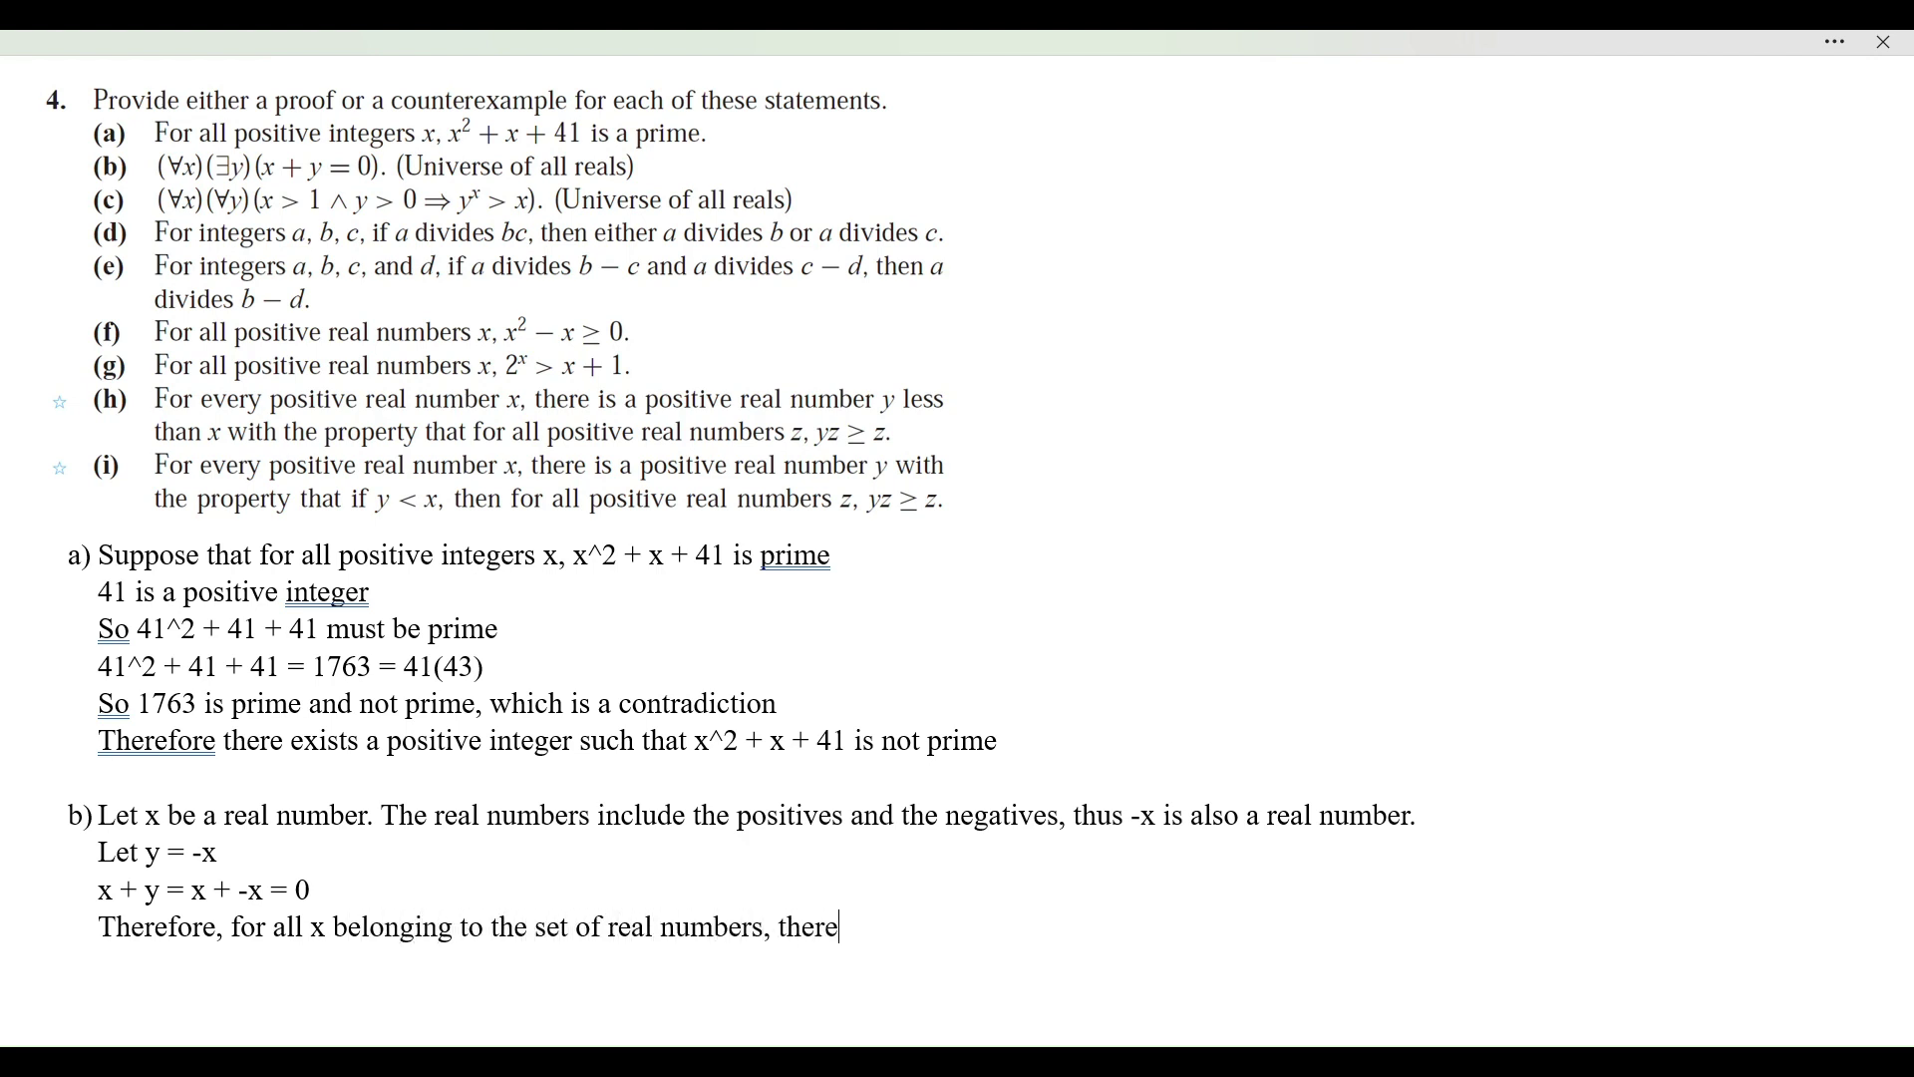
text( exists a y such that x +)
key(BackSpace)
text(+ y -)
key(BackSpace)
text(= 0)
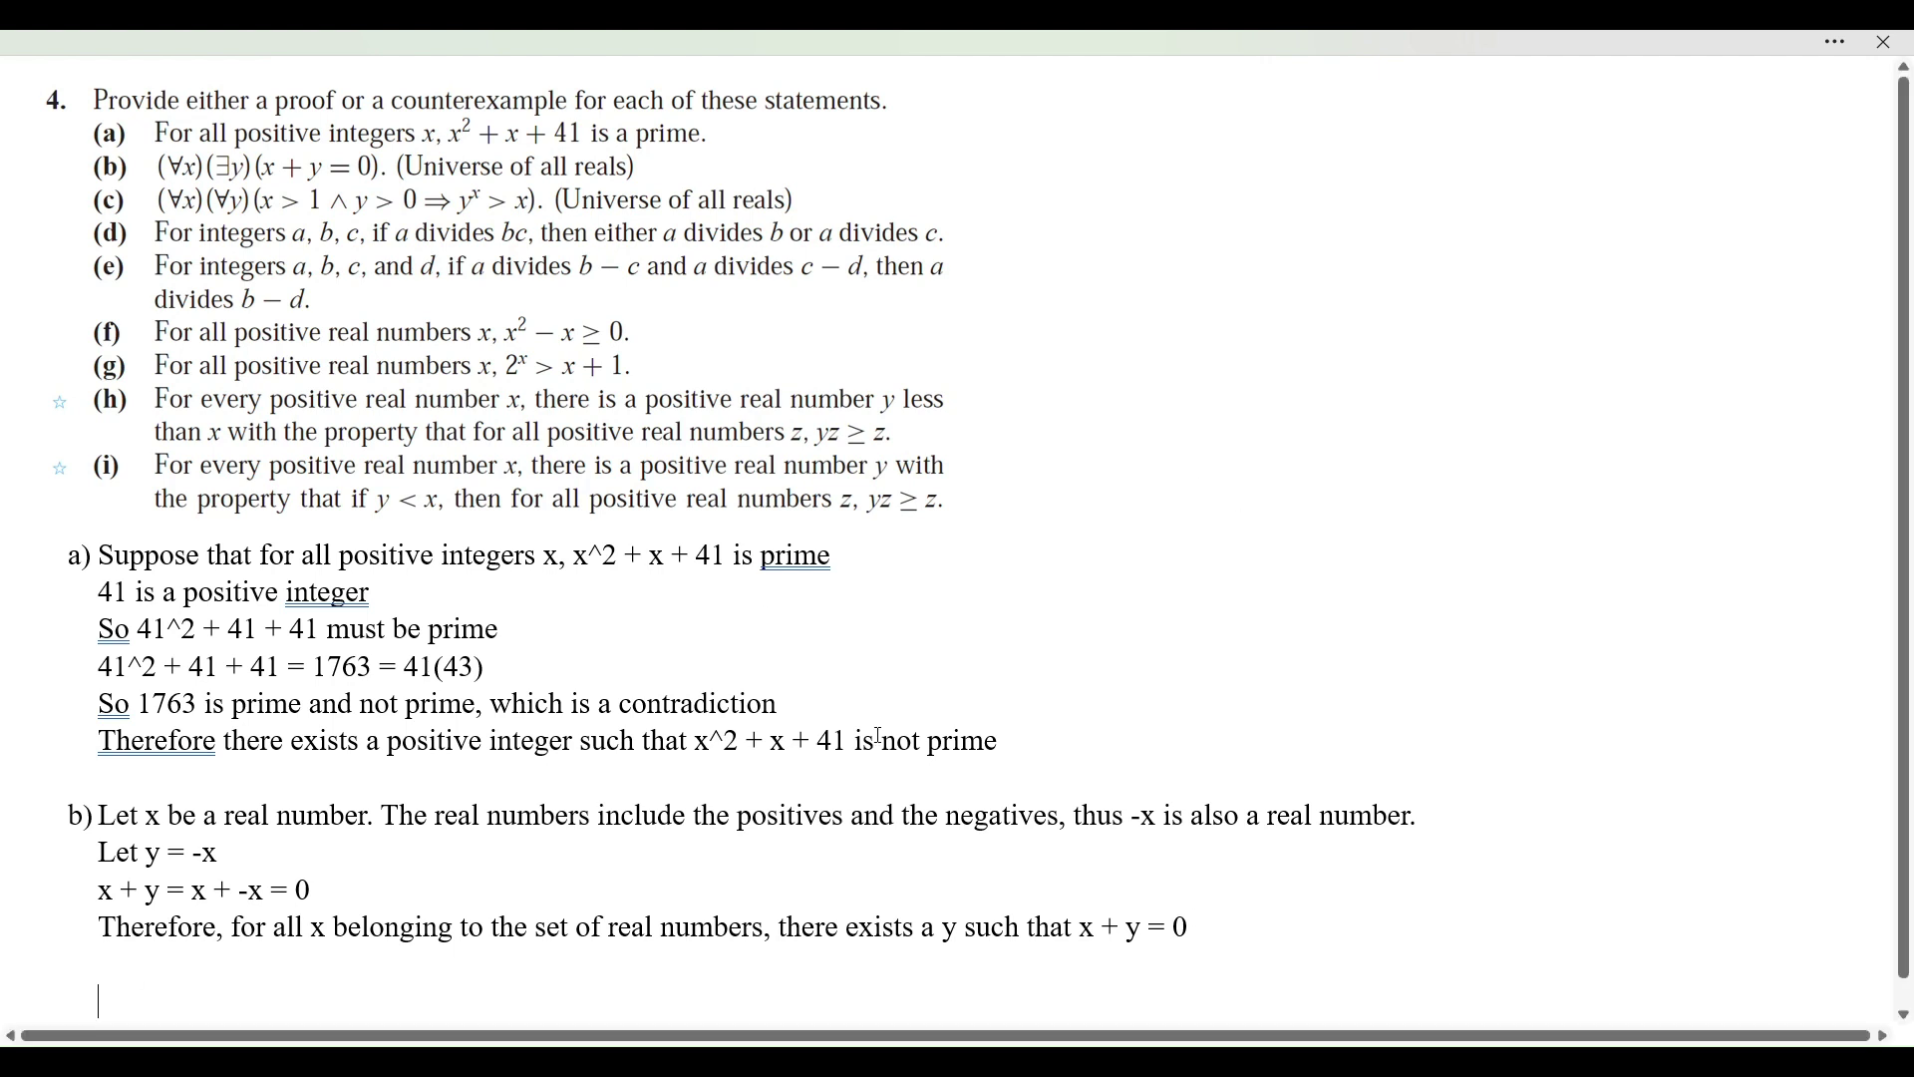
Label part c) and suppose real x, y with x > 1, y > 0 and y^x > x
scroll(794, 469, down, 1)
key(Return)
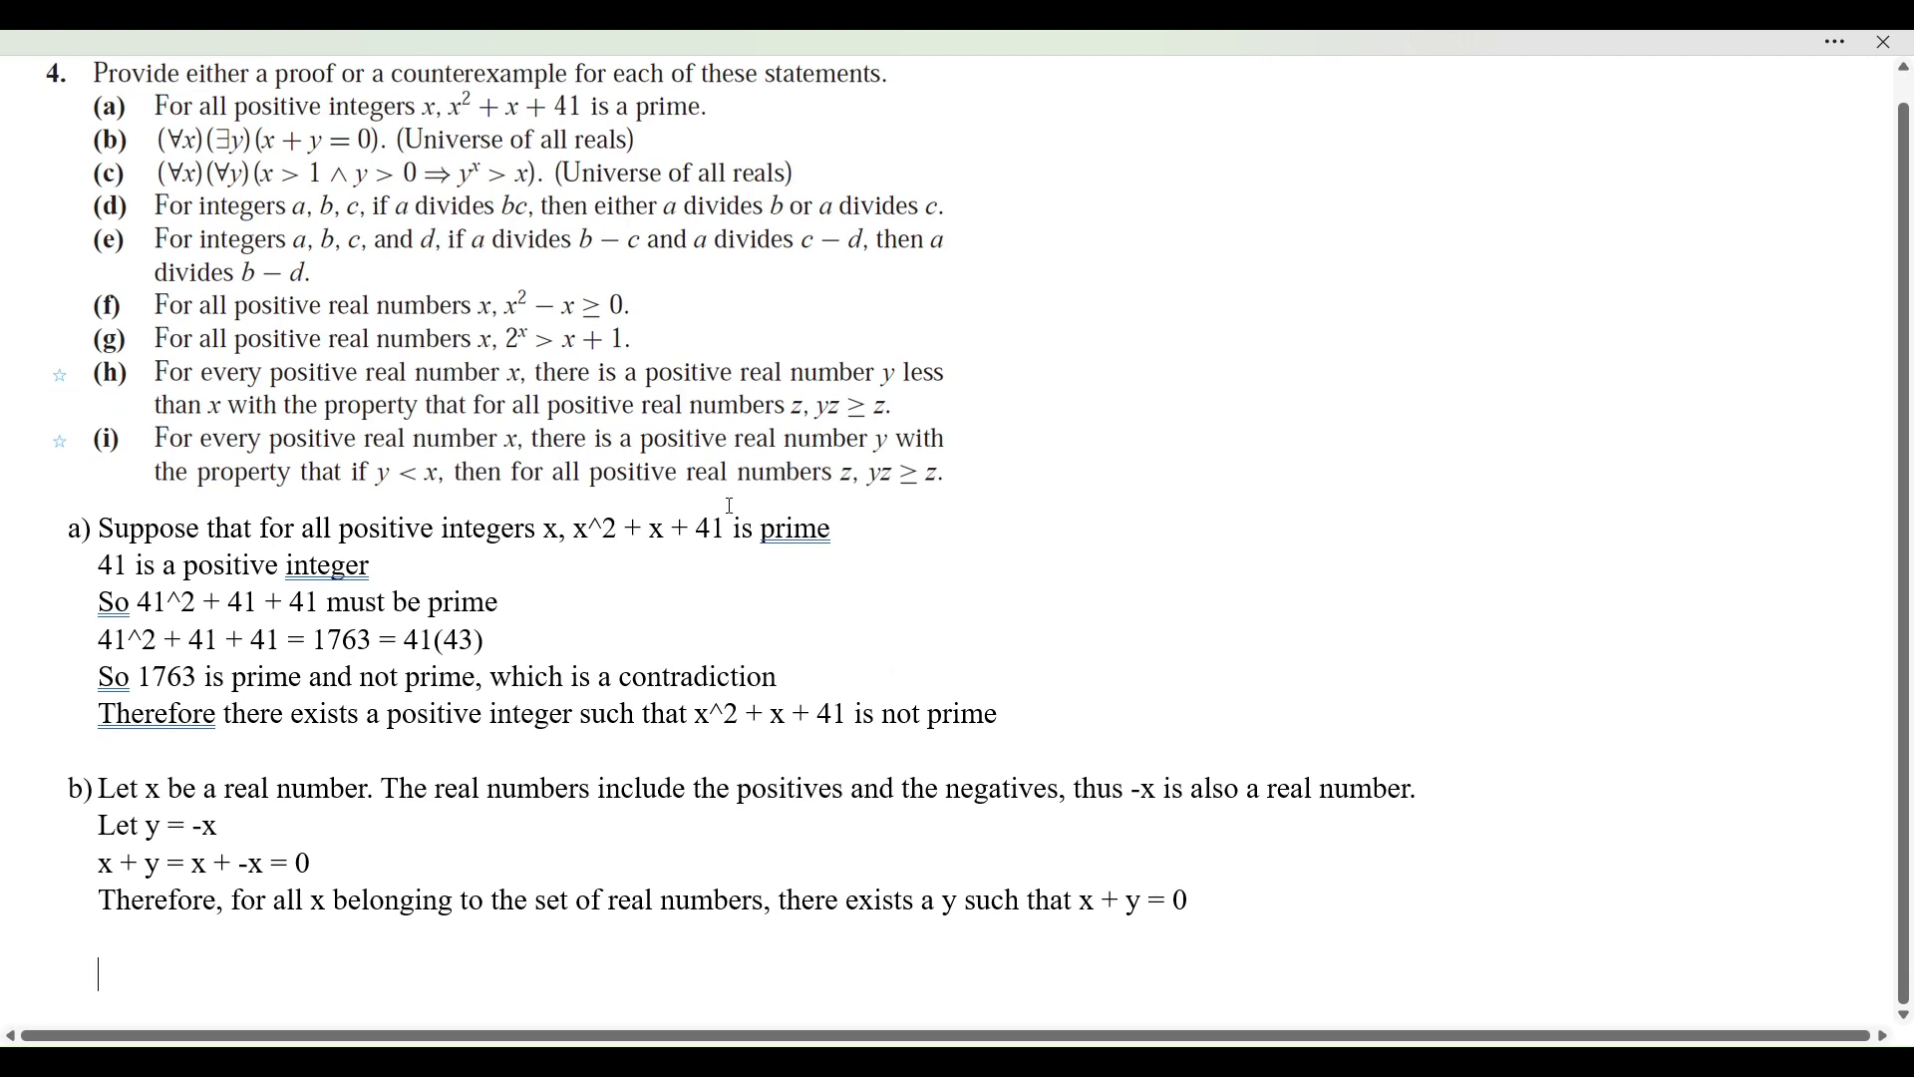
text(c))
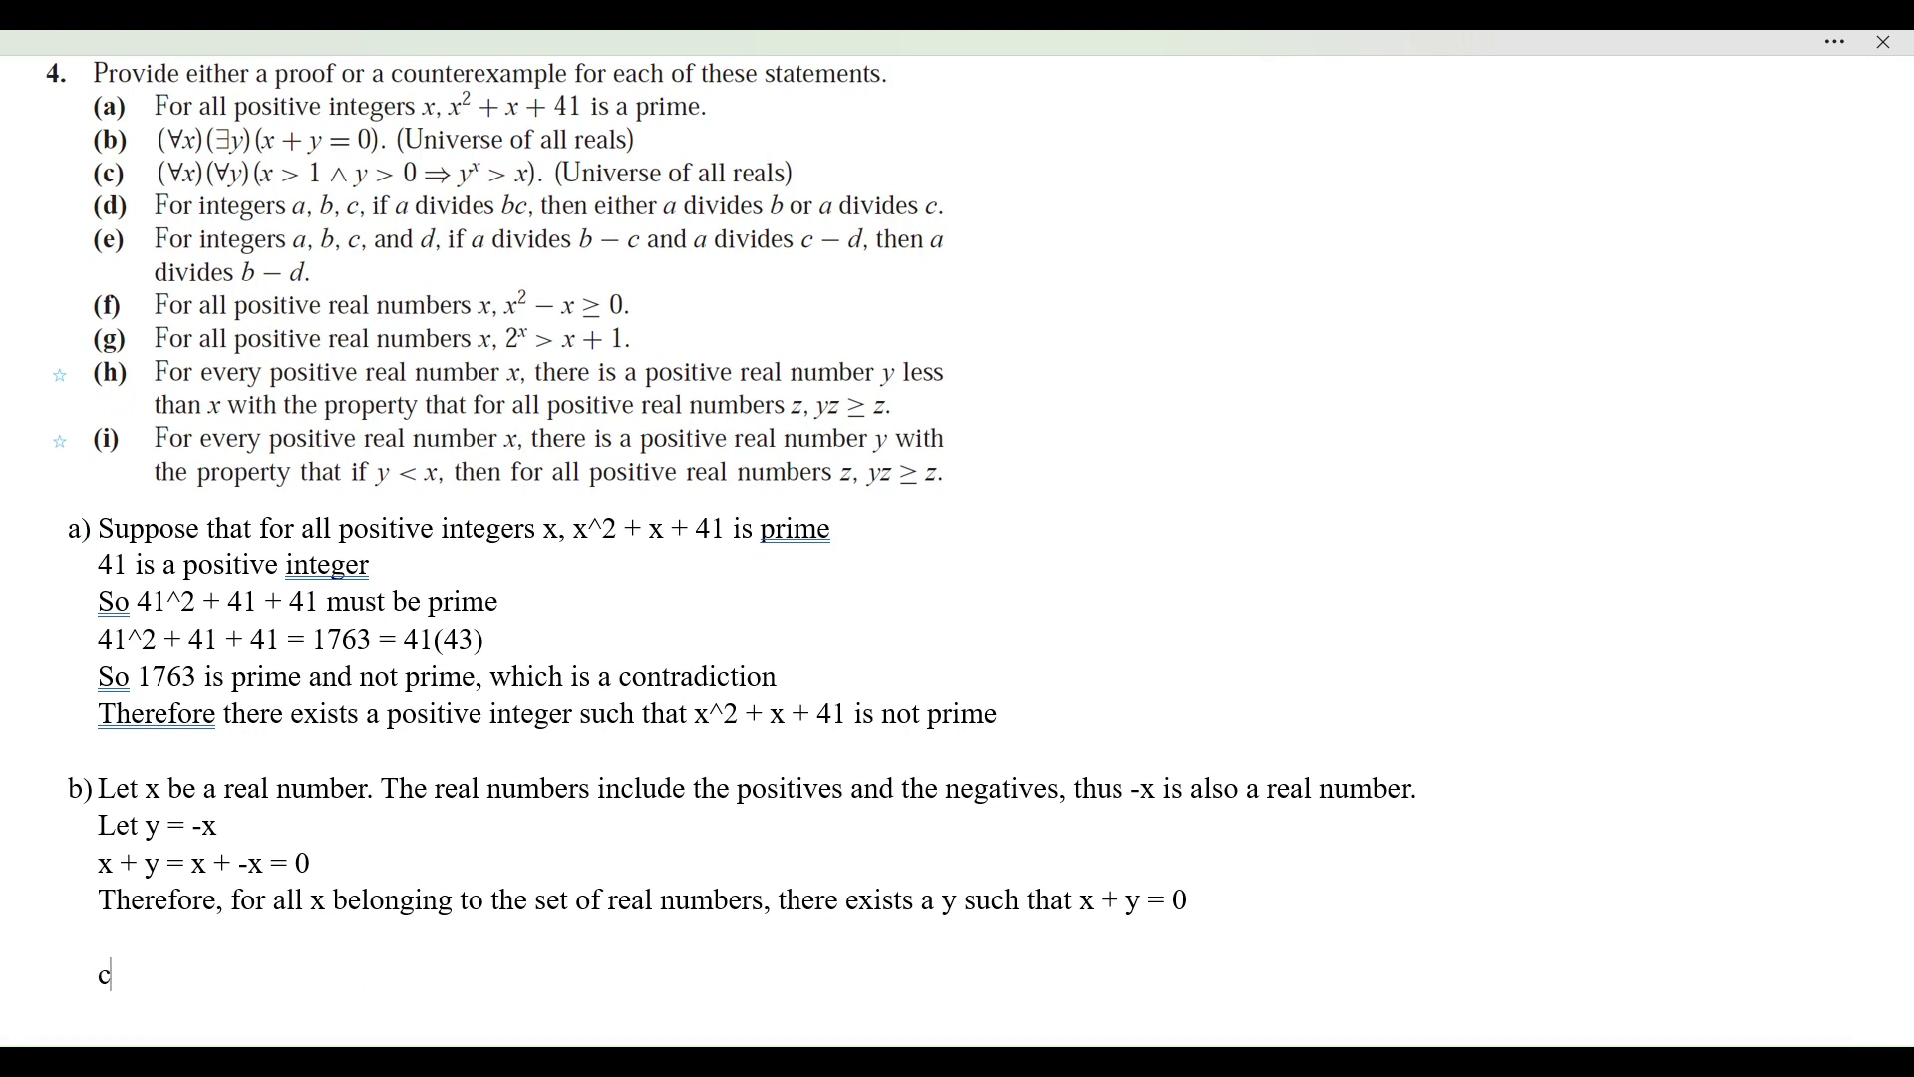
click(1524, 870)
click(261, 986)
text(Suppose that for all rea)
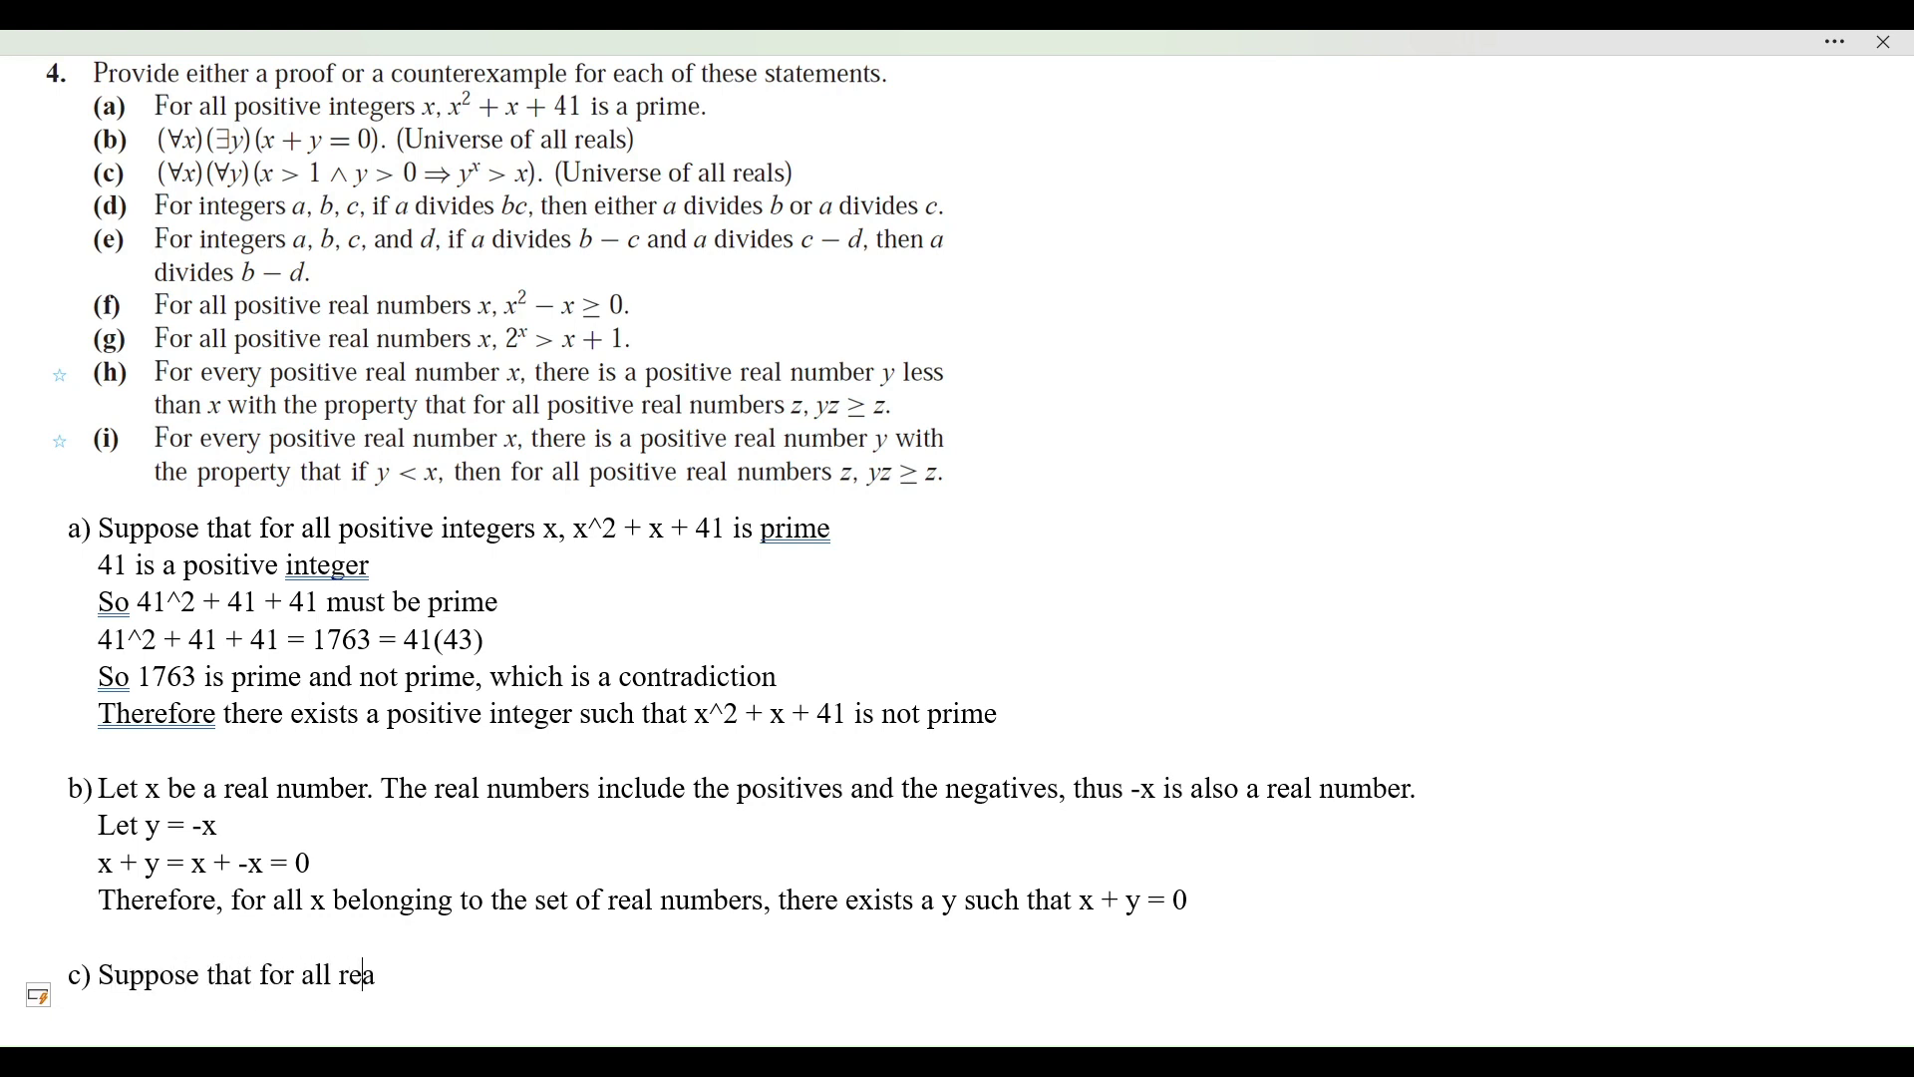
text(l numbers x, y)
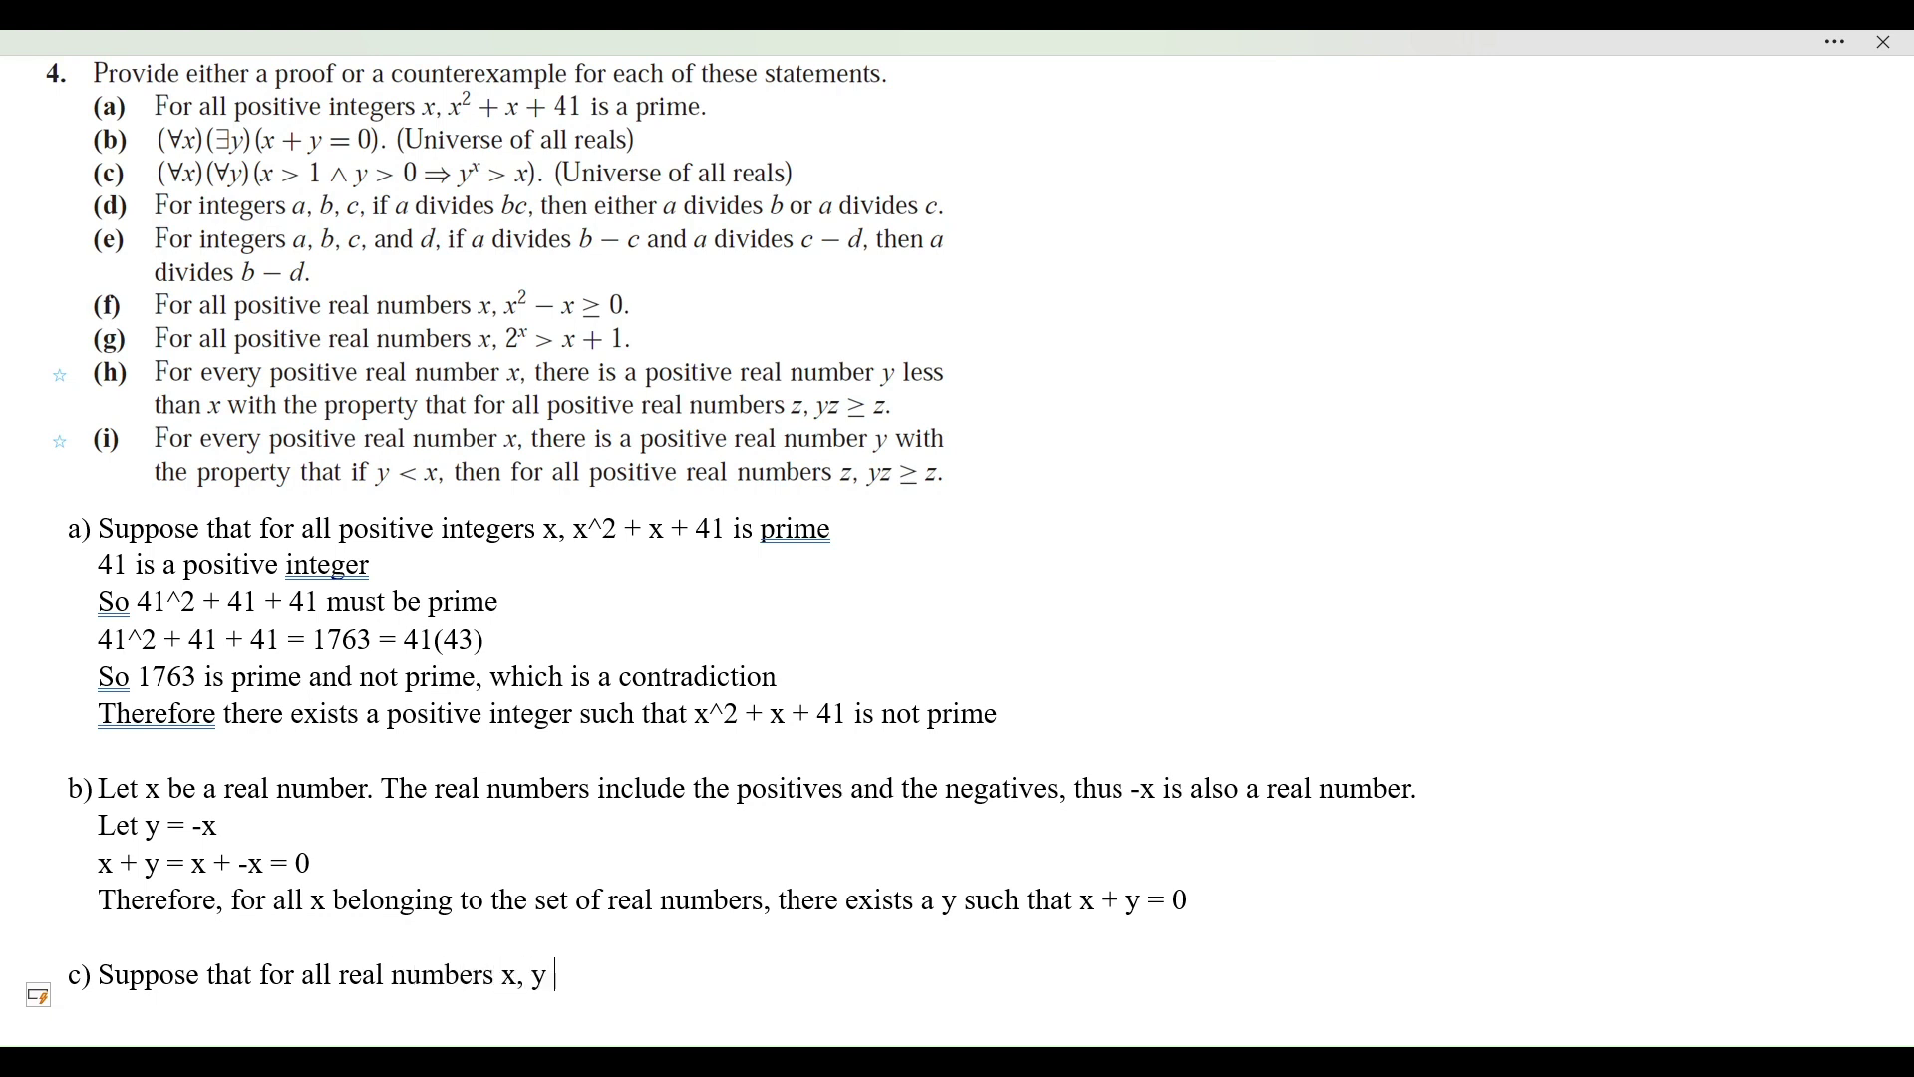
key(BackSpace)
key(BackSpace)
key(BackSpace)
key(BackSpace)
key(BackSpace)
key(BackSpace)
key(BackSpace)
key(BackSpace)
key(BackSpace)
key(BackSpace)
key(BackSpace)
key(BackSpace)
key(BackSpace)
key(BackSpace)
key(BackSpace)
key(BackSpace)
key(BackSpace)
key(BackSpace)
key(BackSpace)
key(BackSpace)
key(BackSpace)
key(BackSpace)
text(Let x, y be real numbers. SUppose that x)
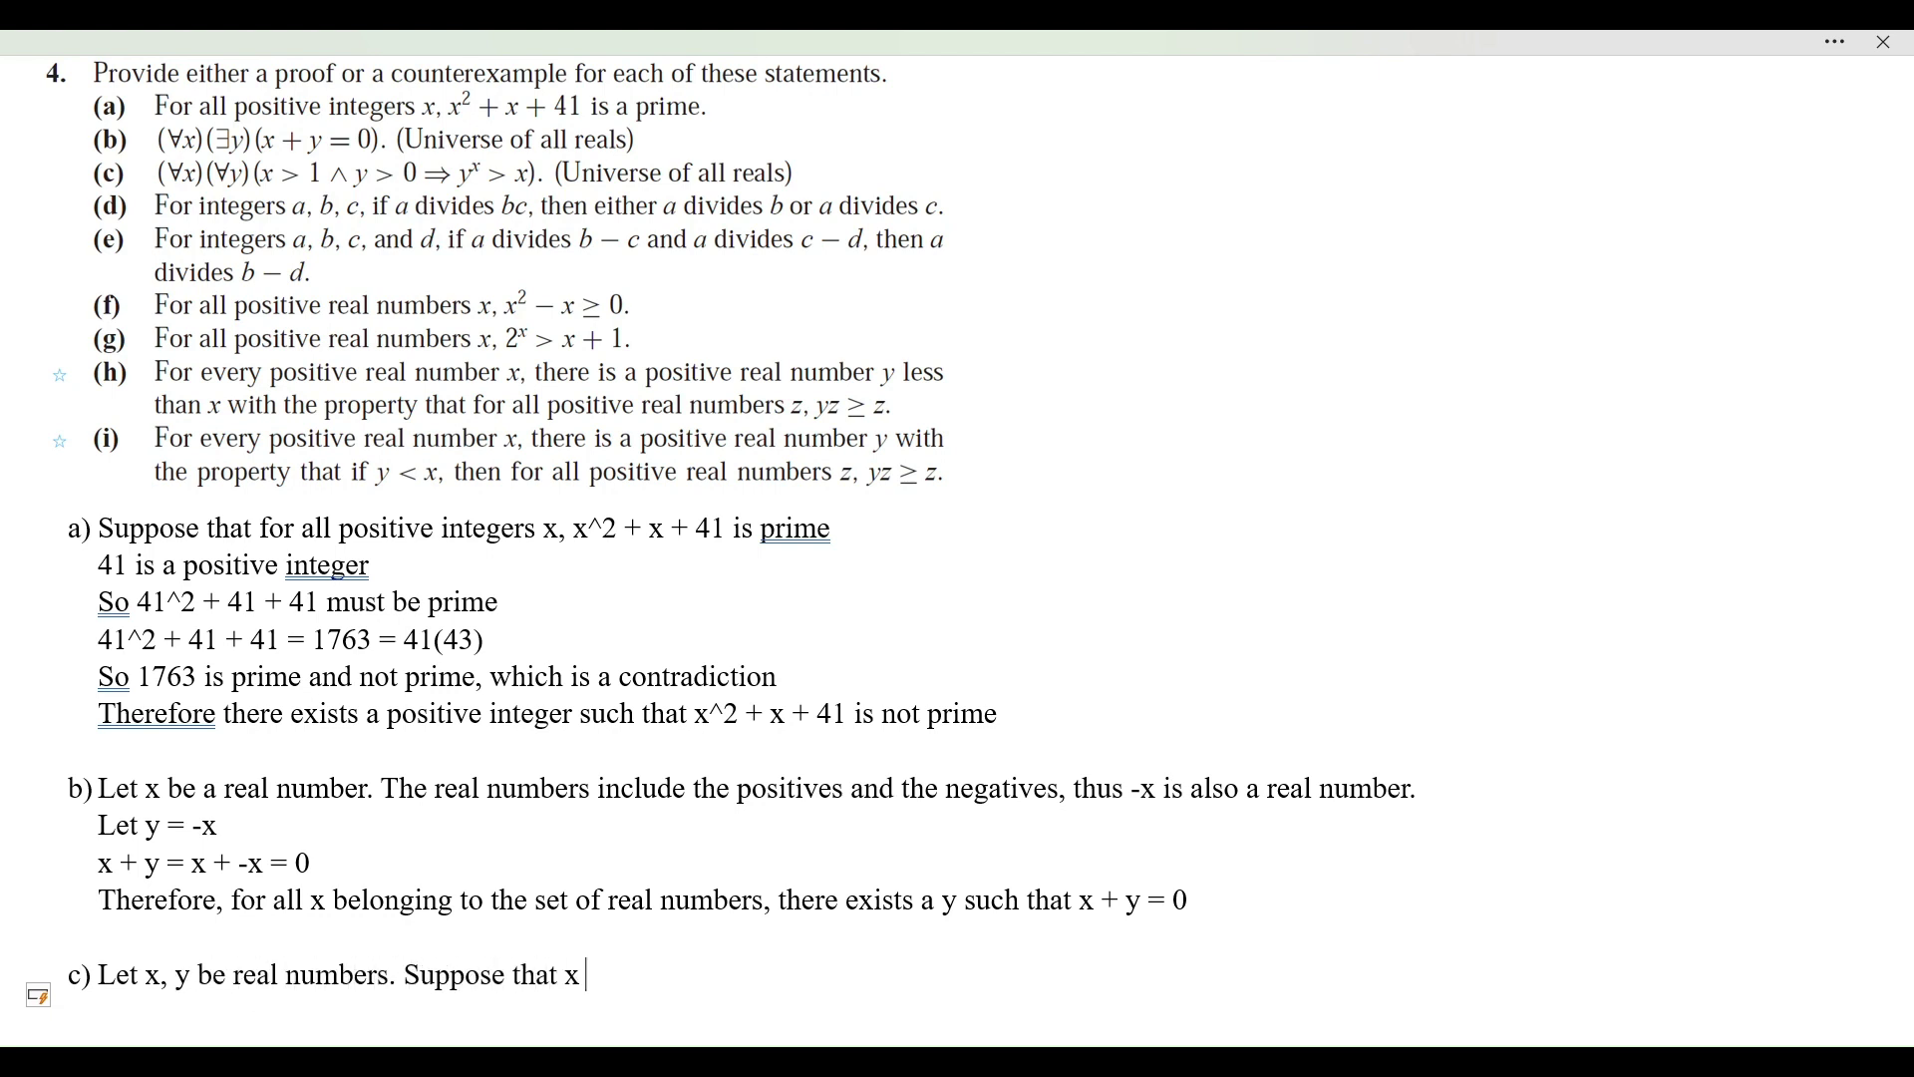
text( > 1 and y > 0. Further)
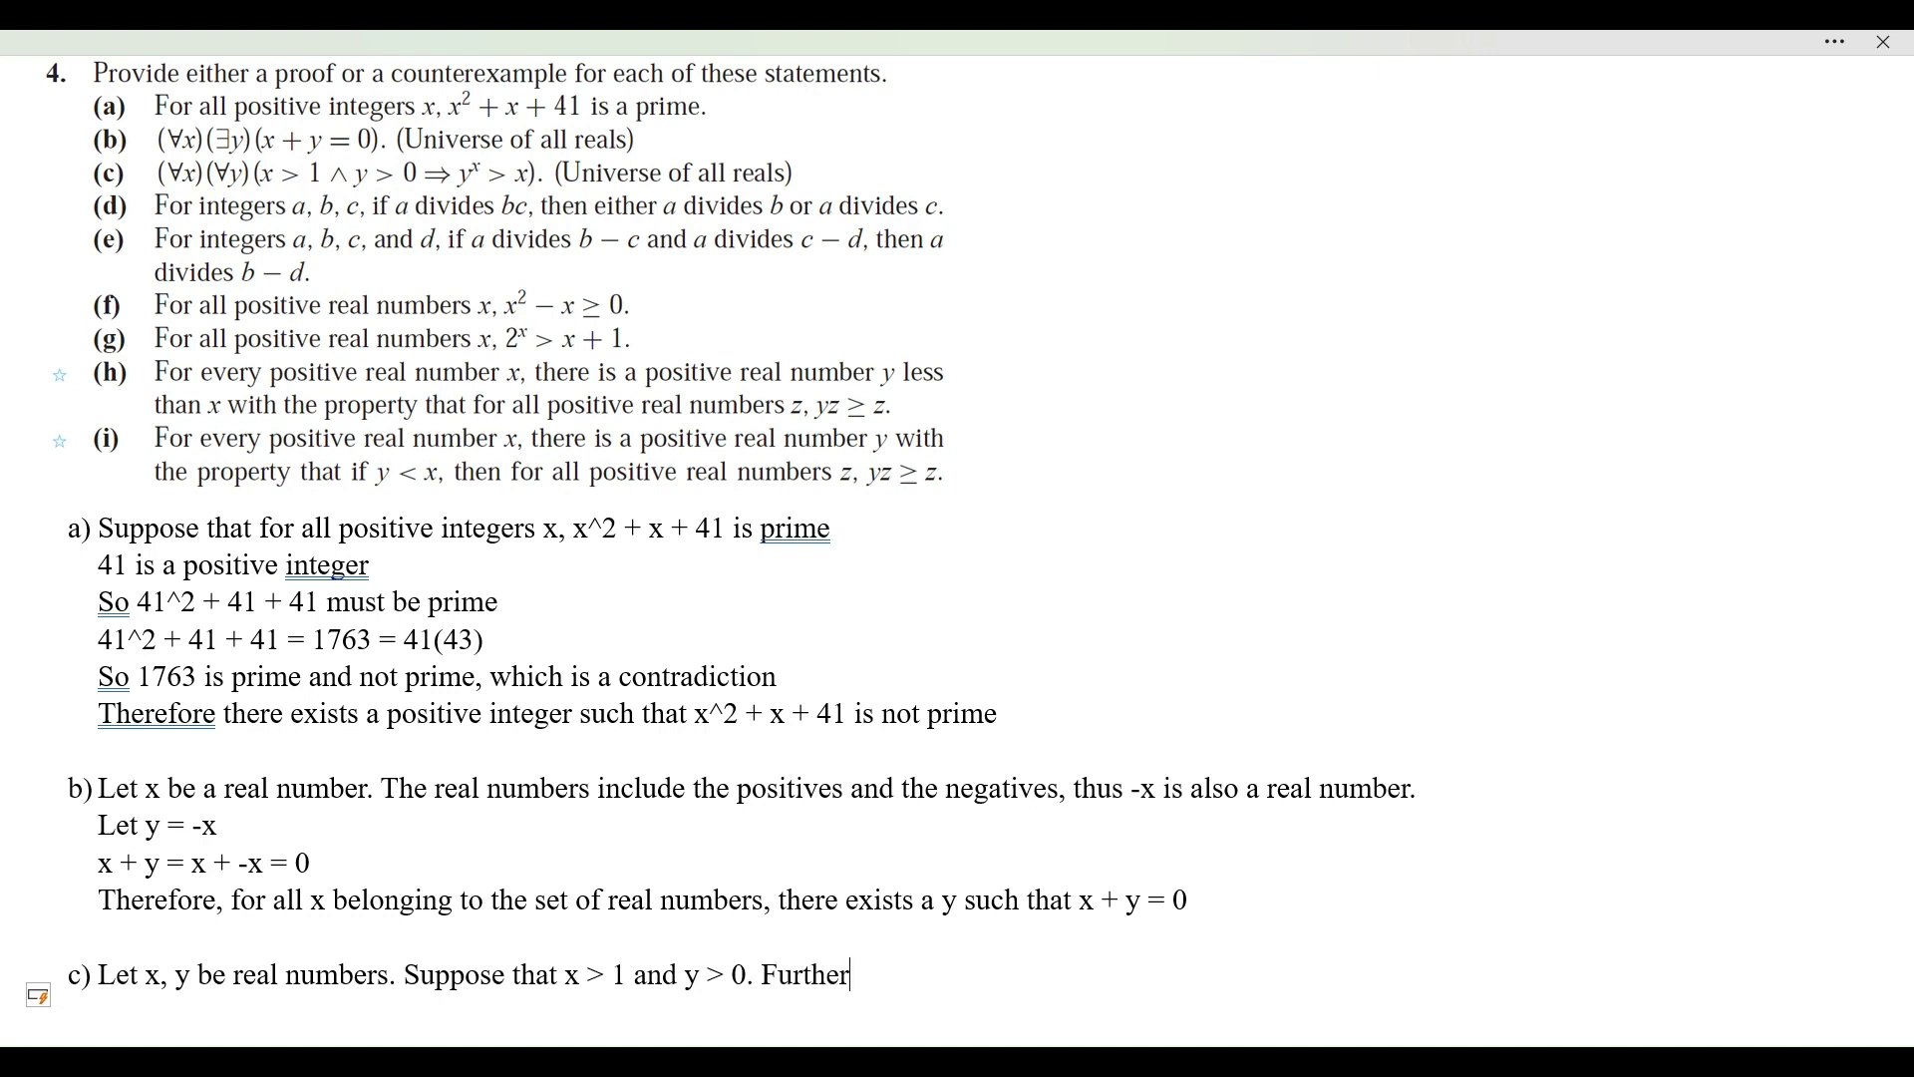
text(more, suppose that )
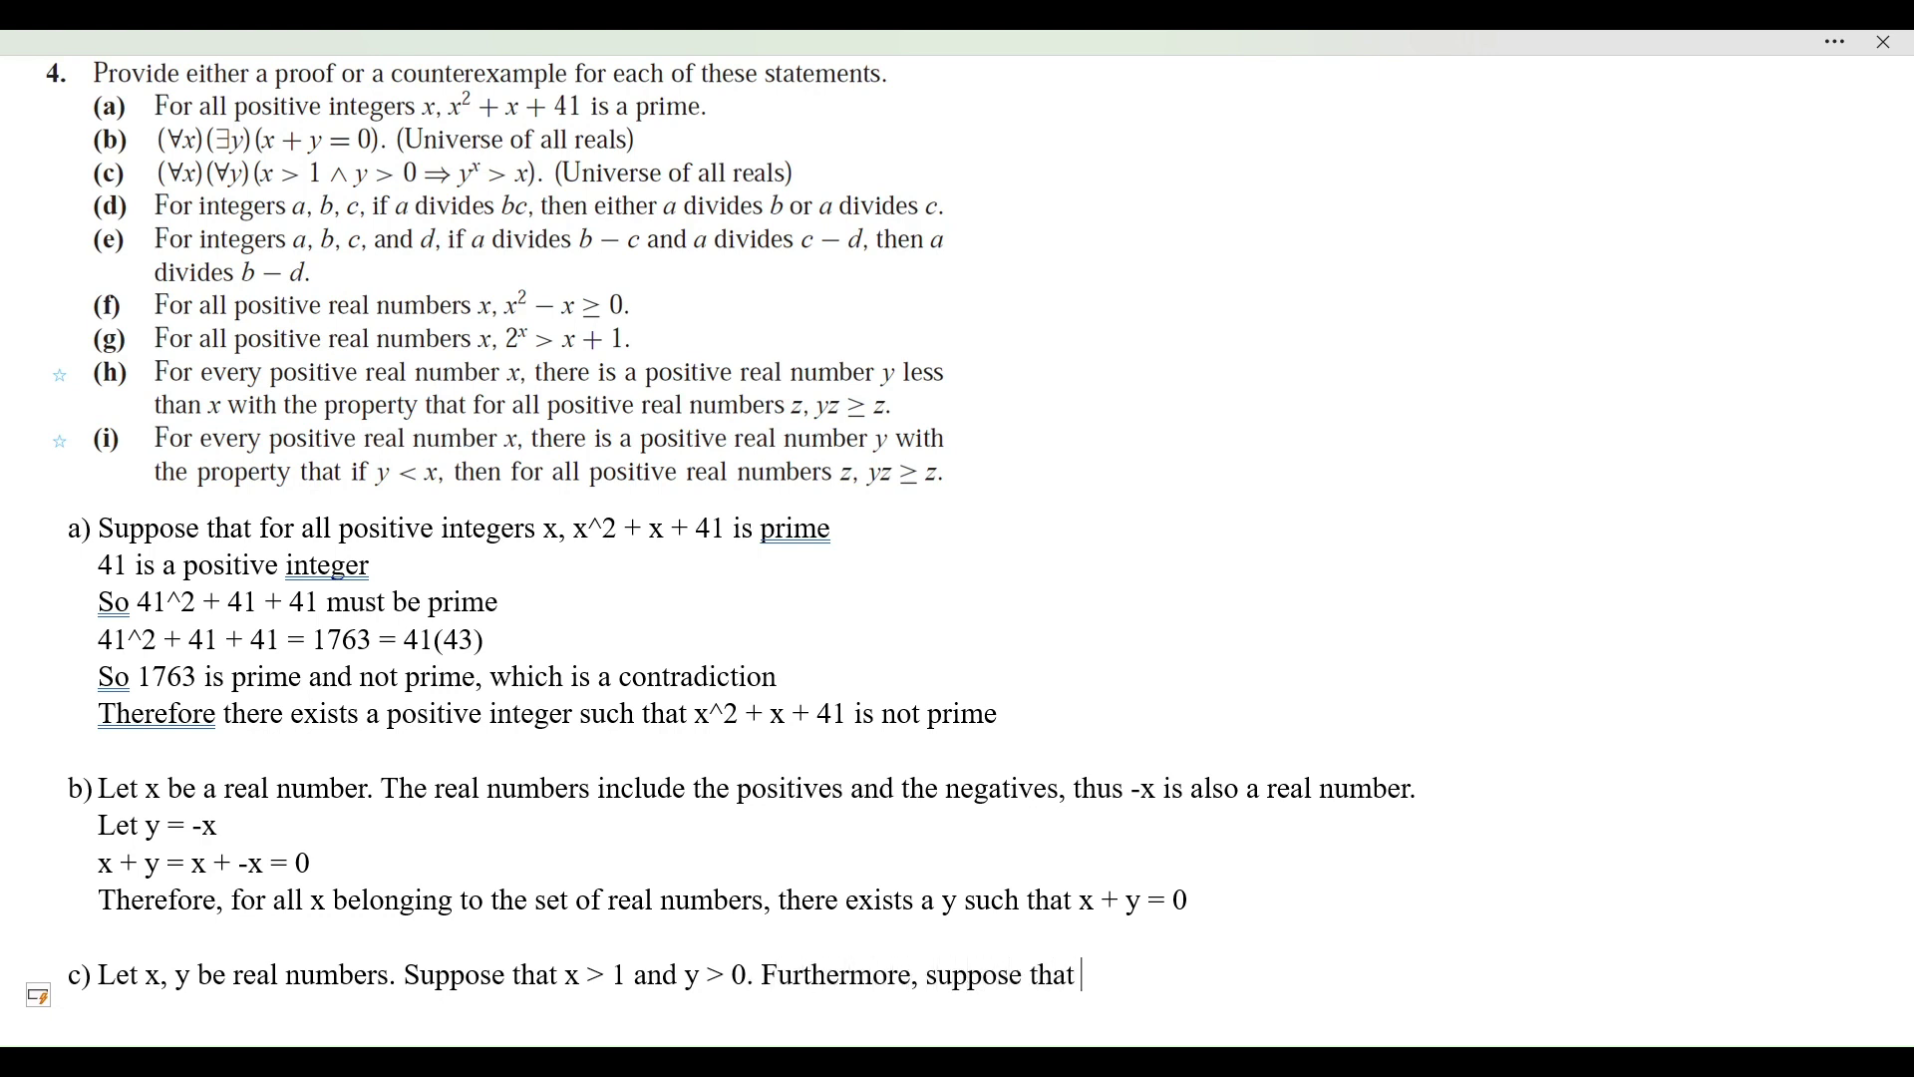
text(y^x > x)
key(Return)
key(BackSpace)
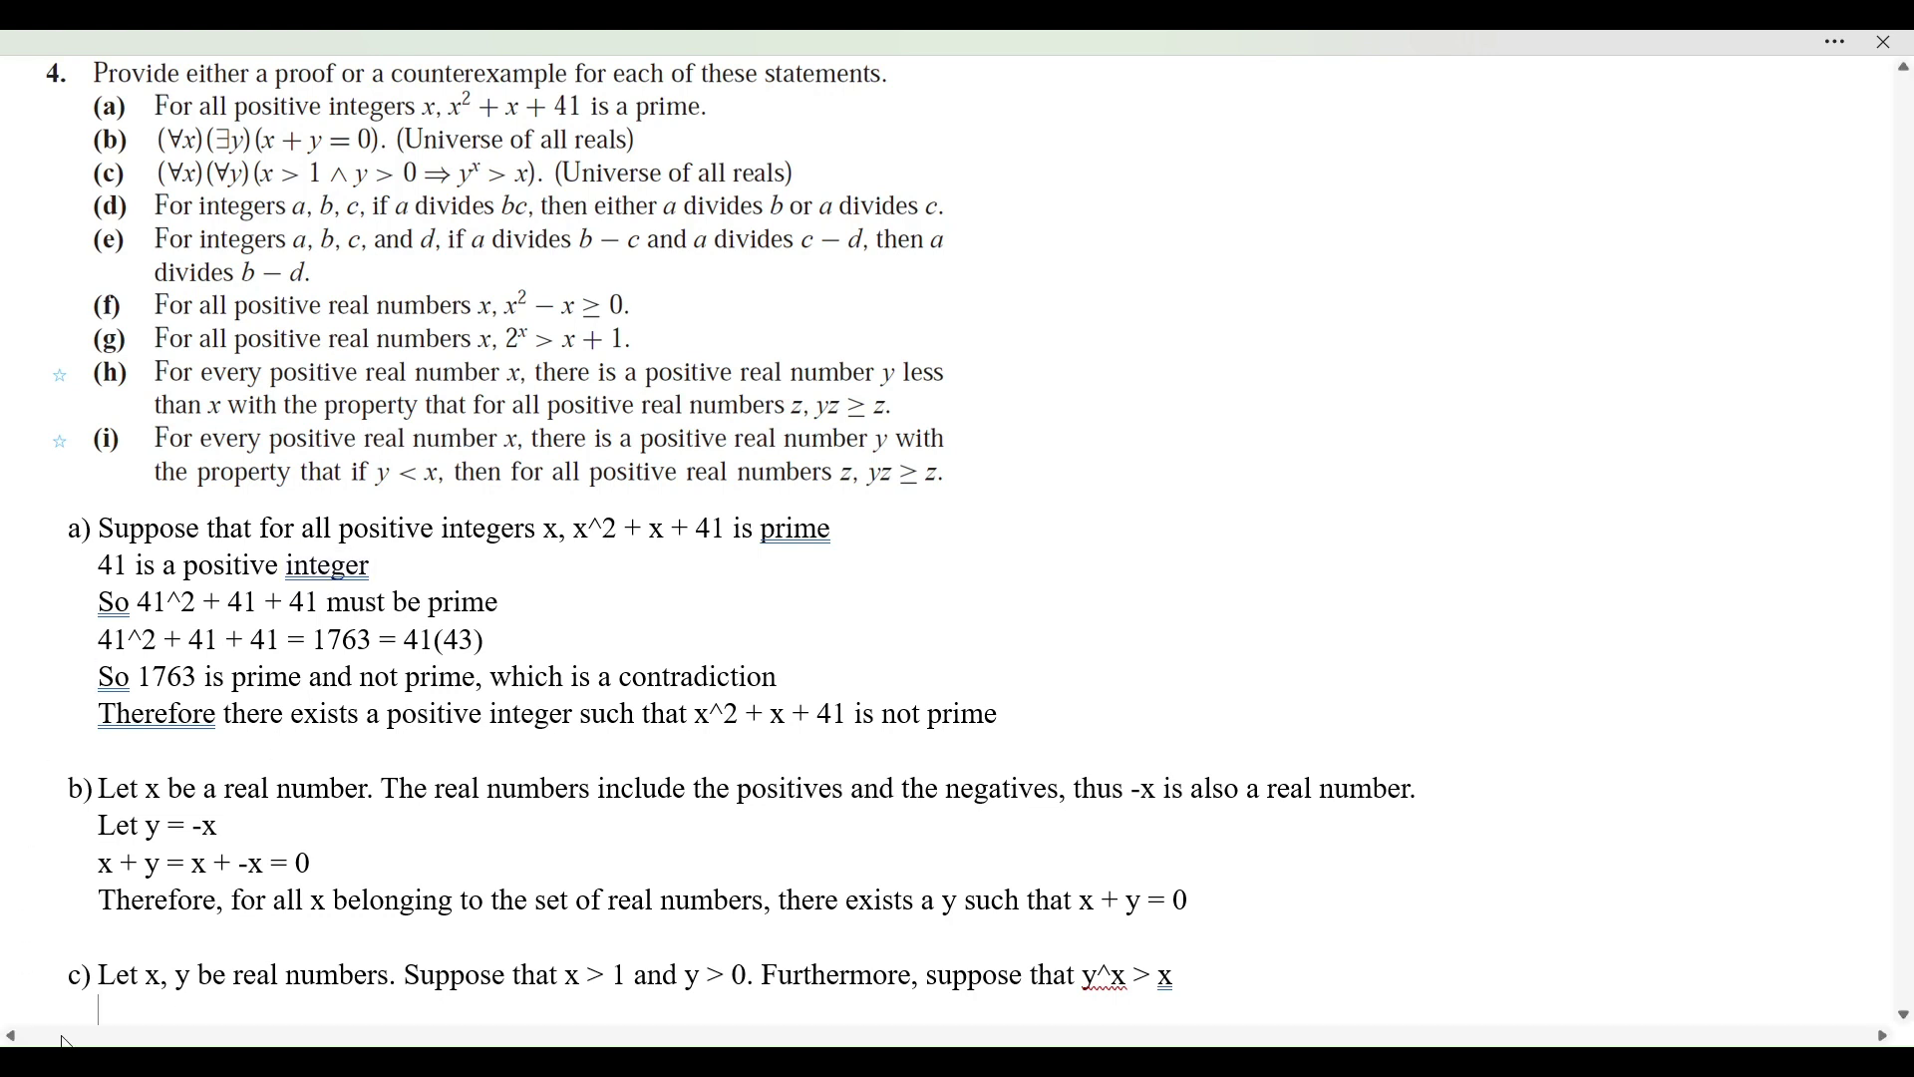
scroll(435, 609, down, 1)
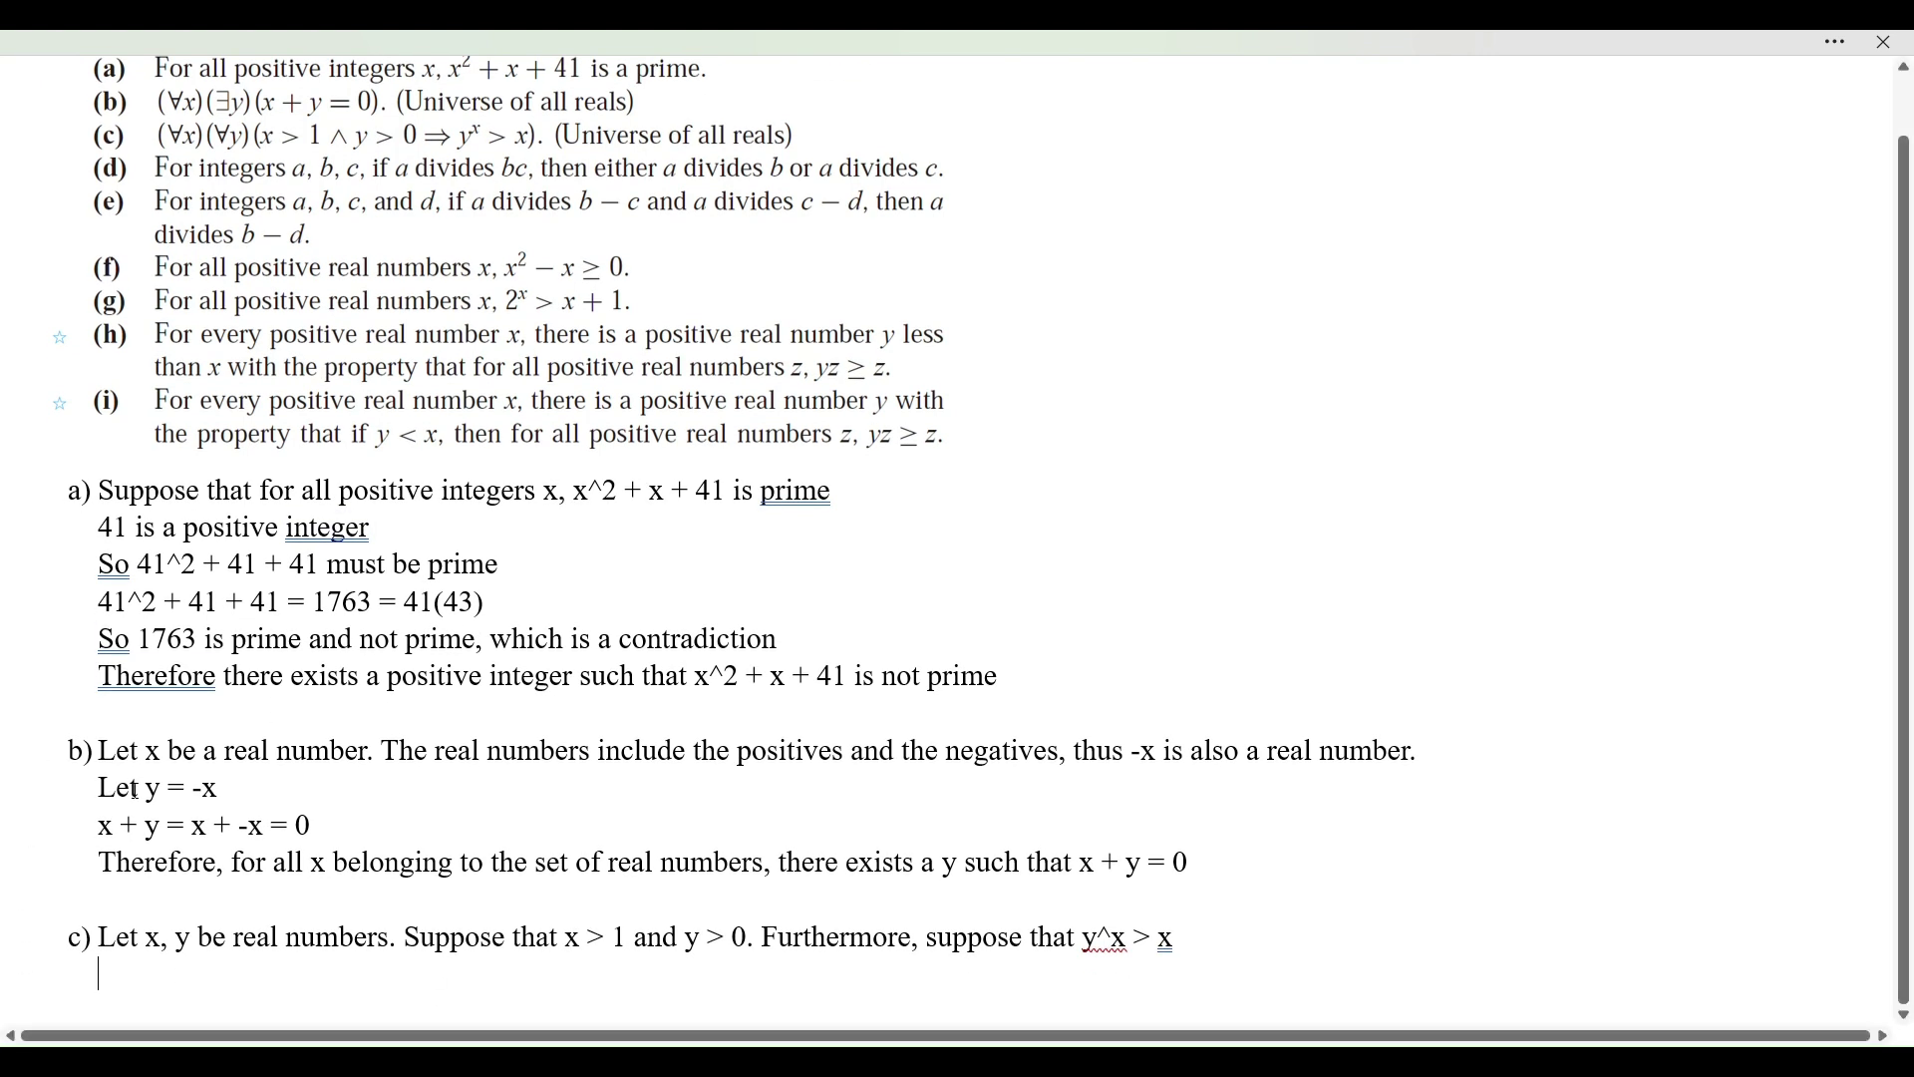